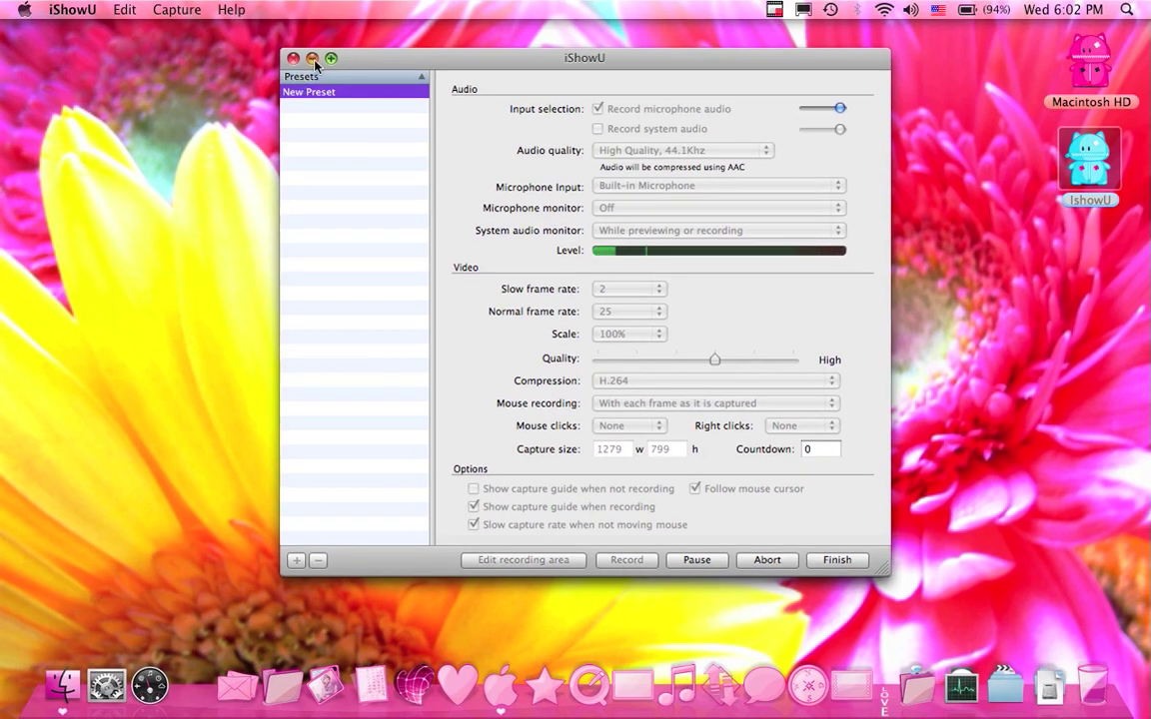
Hide iShowU, launch Stickies from the Applications stack, drag the note up, then show the Dashboard.
{"action": "left_click", "coordinate": [313, 60]}
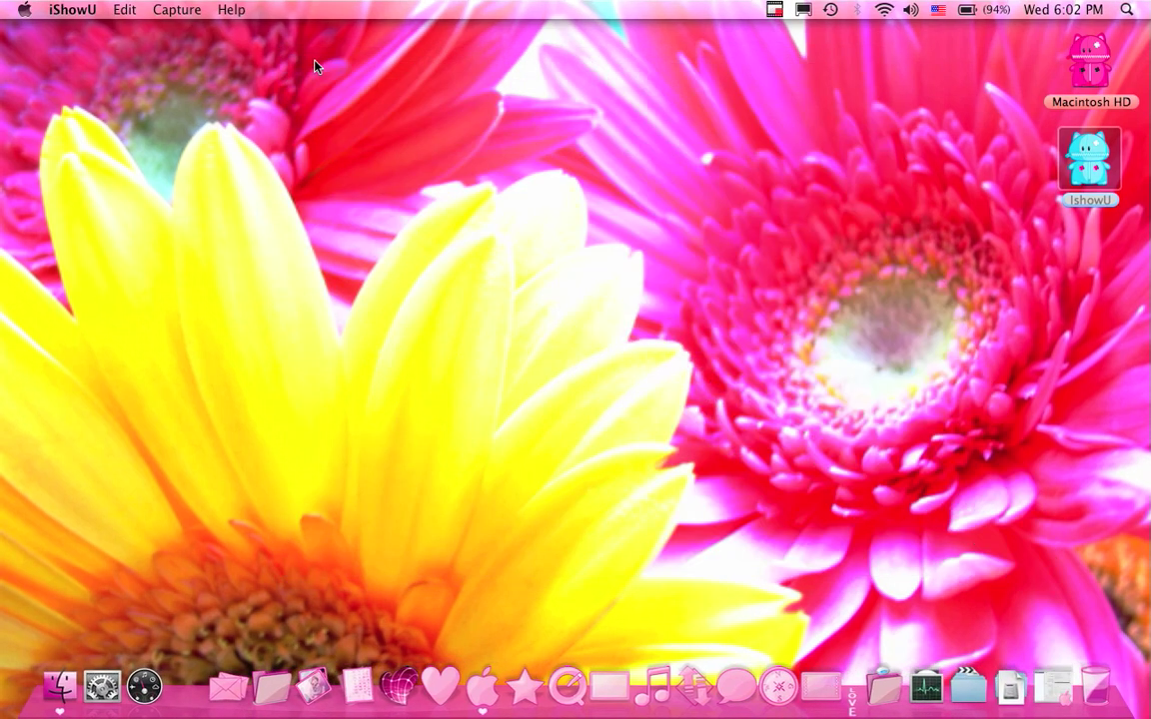
{"action": "left_click", "coordinate": [888, 689]}
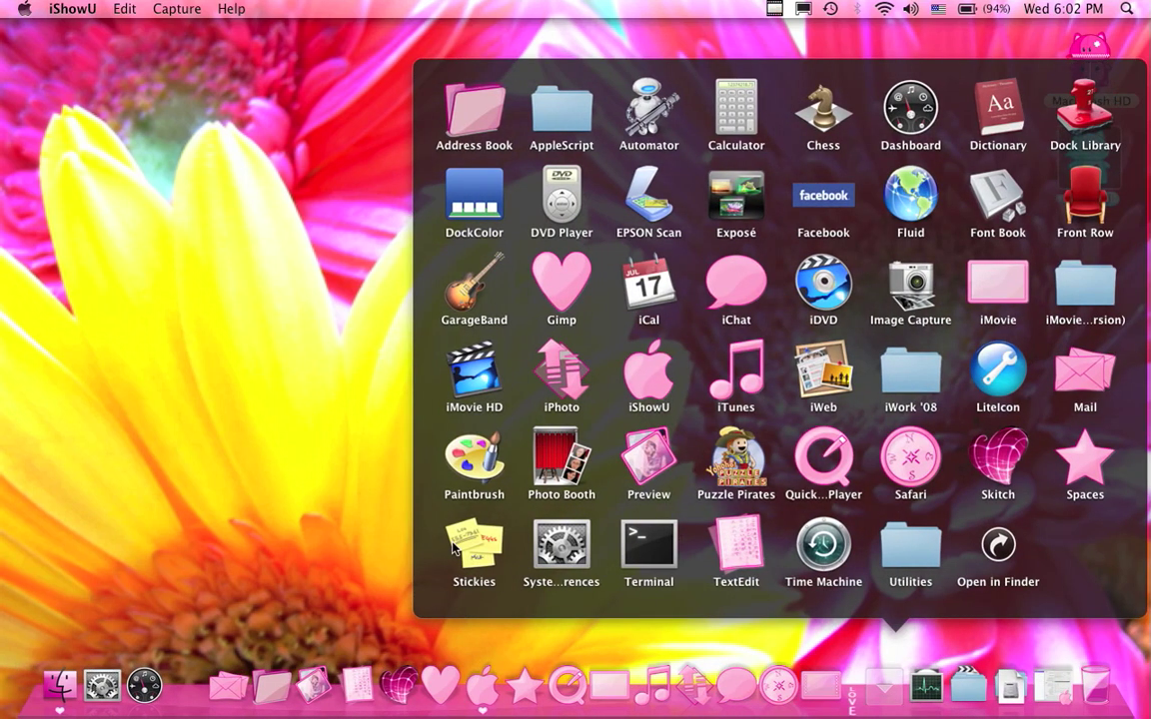
{"action": "left_click", "coordinate": [454, 546]}
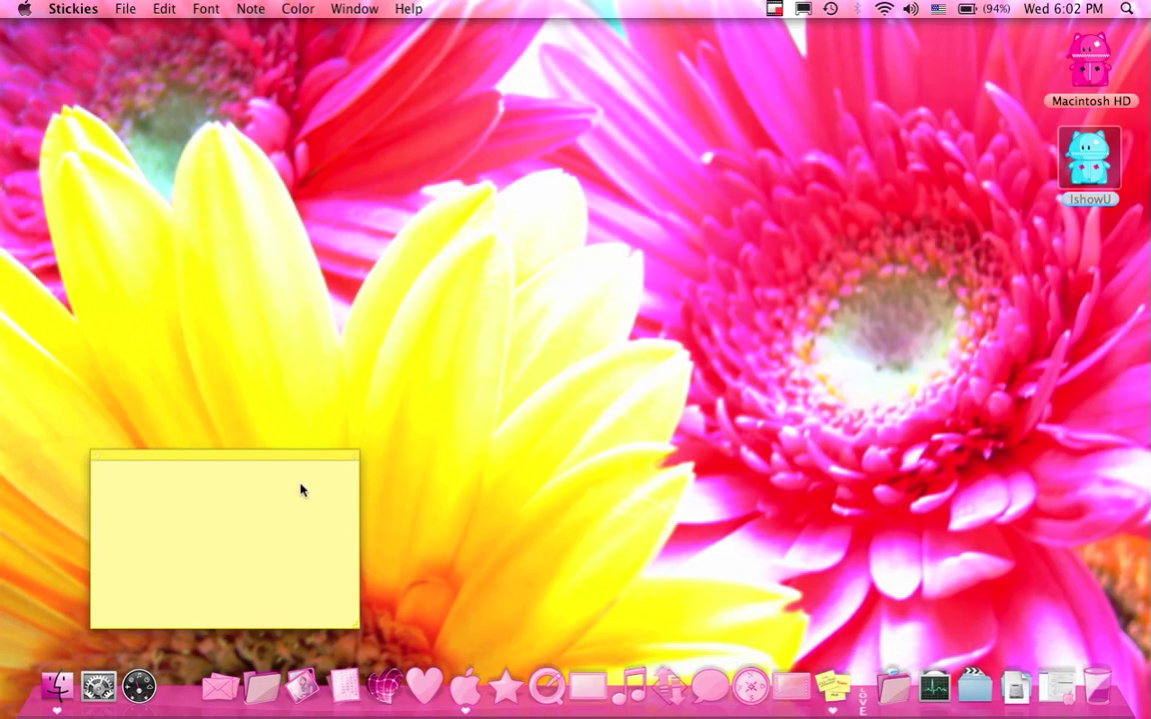
{"action": "mouse_move", "coordinate": [278, 454]}
{"action": "left_mouse_down"}
{"action": "mouse_move", "coordinate": [413, 109]}
{"action": "mouse_move", "coordinate": [408, 193]}
{"action": "left_mouse_up"}
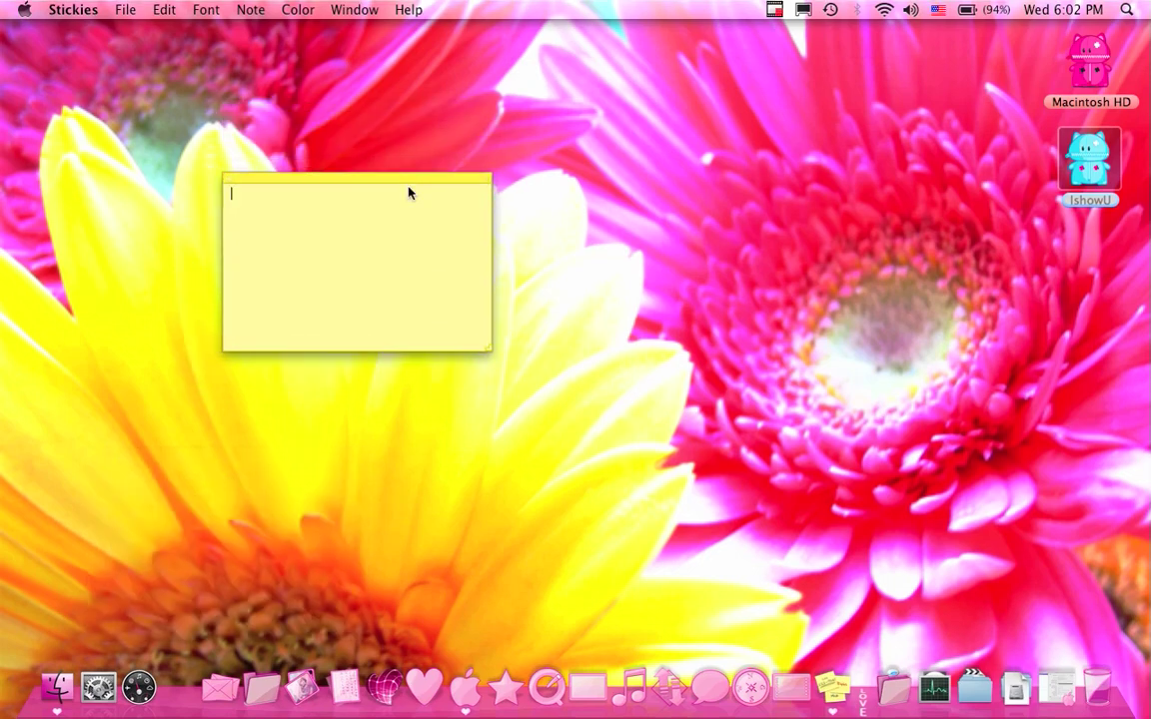
{"action": "key", "text": "F12"}
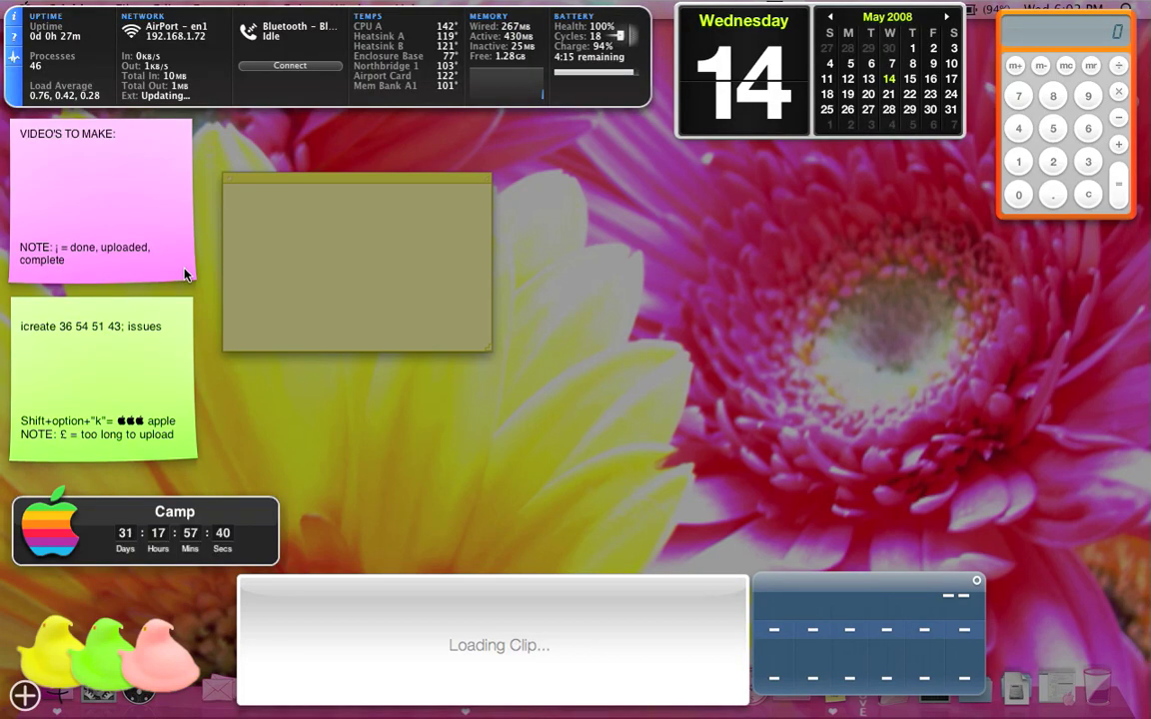
{"action": "key", "text": "F12"}
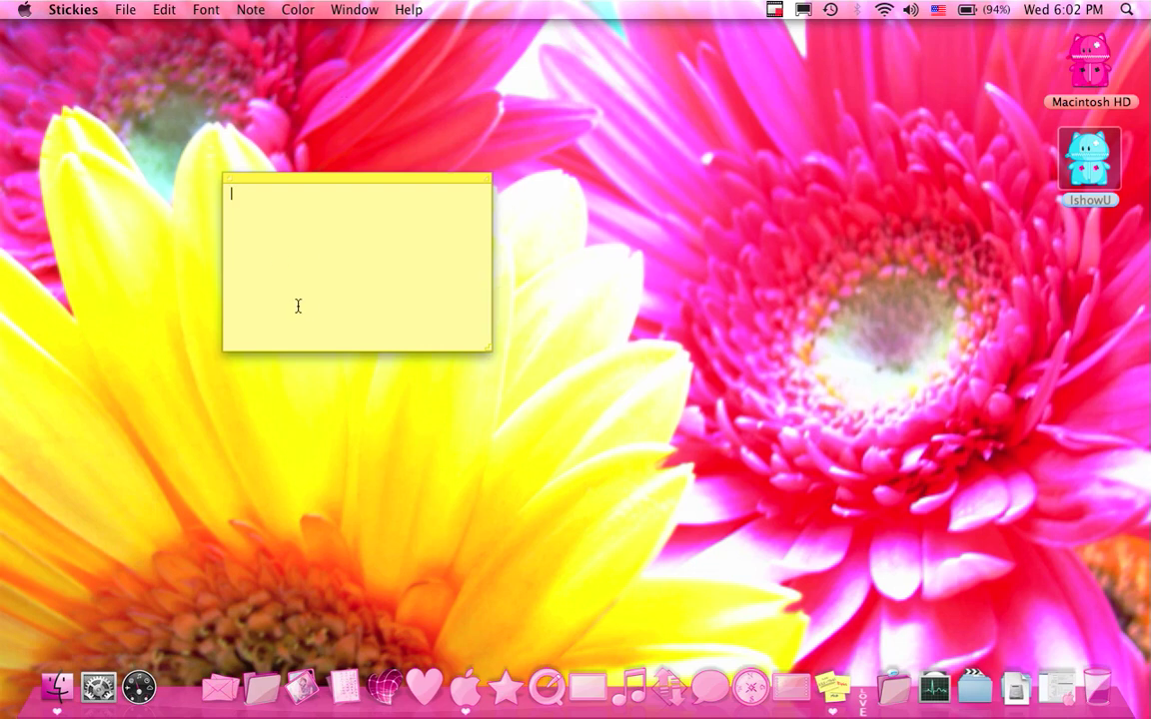
{"action": "left_click", "coordinate": [493, 355]}
Enlarge the note from its corner, then drag it around and settle it at top centre.
{"action": "left_click", "coordinate": [489, 351]}
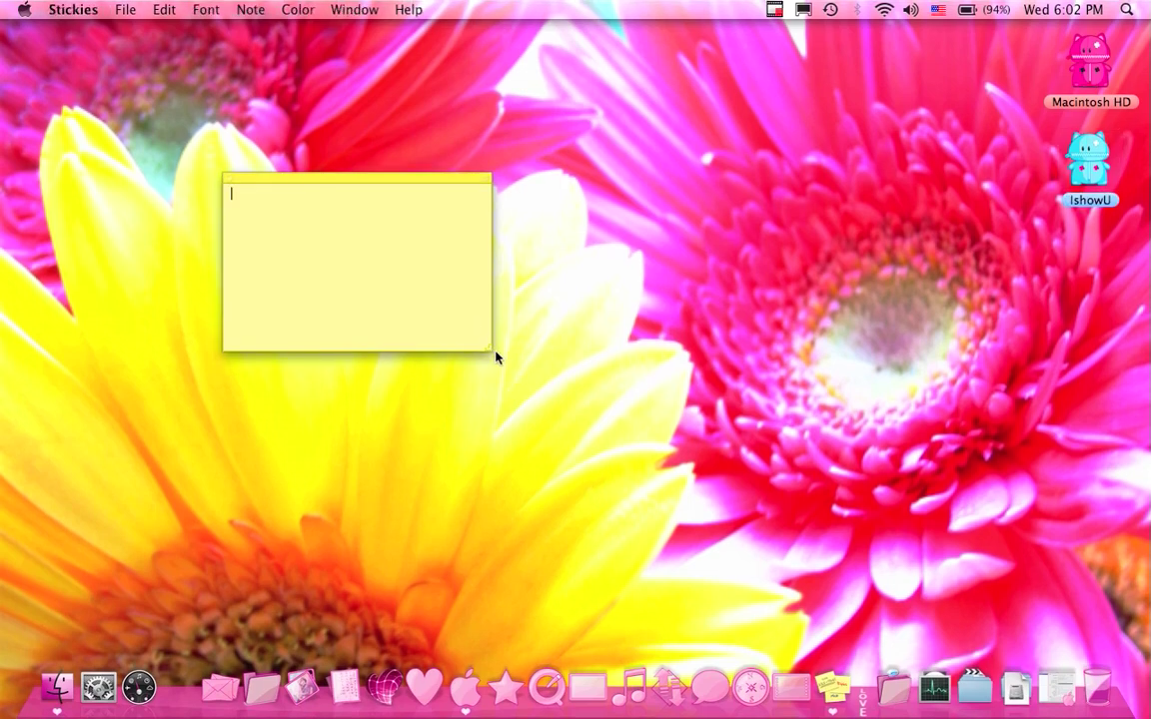
{"action": "mouse_move", "coordinate": [496, 357]}
{"action": "left_mouse_down"}
{"action": "mouse_move", "coordinate": [411, 544]}
{"action": "mouse_move", "coordinate": [518, 226]}
{"action": "mouse_move", "coordinate": [700, 248]}
{"action": "mouse_move", "coordinate": [226, 150]}
{"action": "mouse_move", "coordinate": [347, 267]}
{"action": "mouse_move", "coordinate": [411, 373]}
{"action": "mouse_move", "coordinate": [542, 420]}
{"action": "left_mouse_up"}
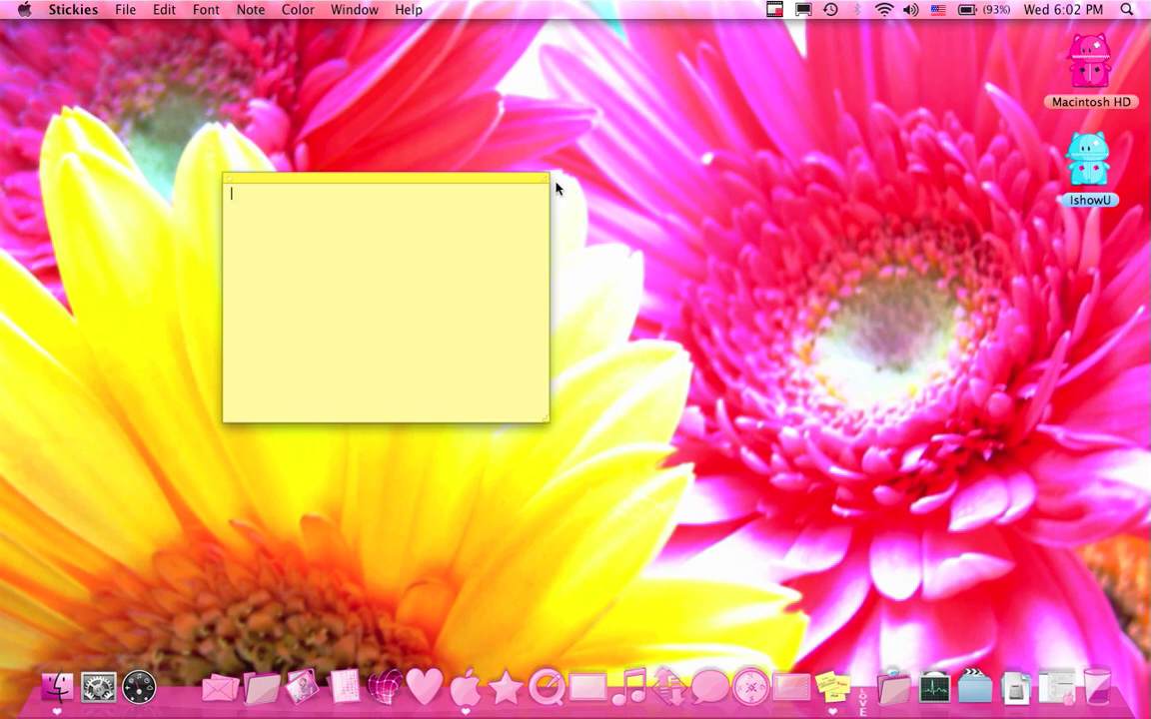
{"action": "left_click_drag", "start_coordinate": [545, 179], "coordinate": [322, 415]}
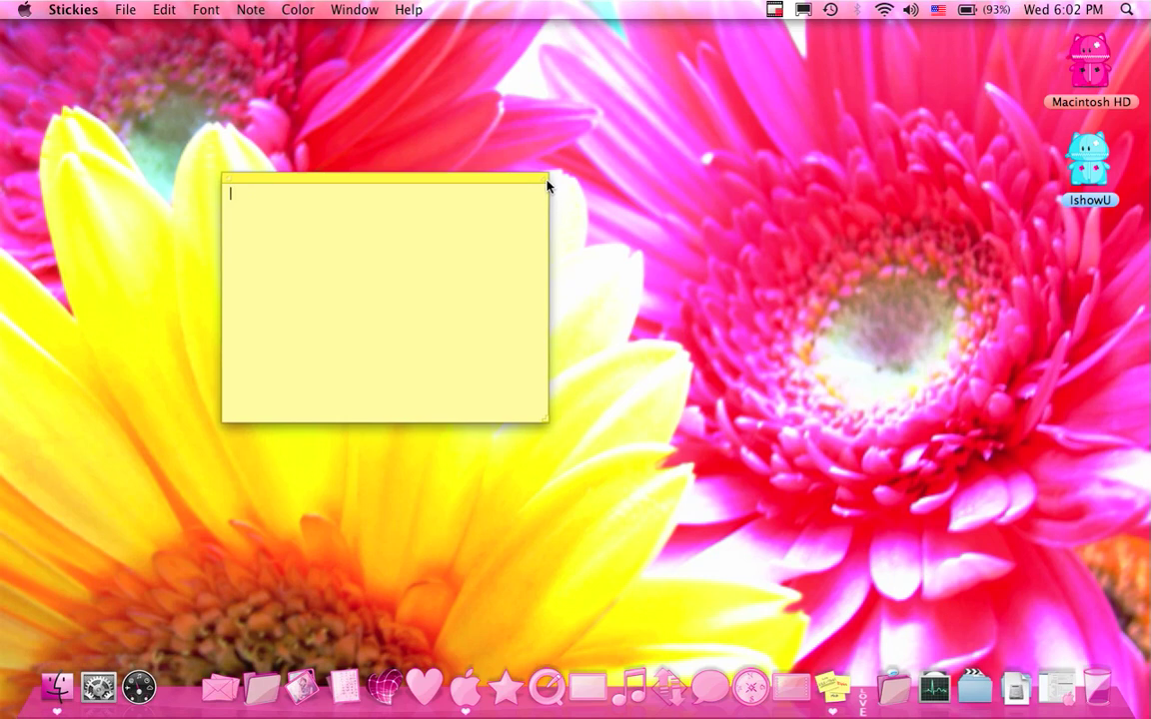
{"action": "left_click_drag", "start_coordinate": [547, 185], "coordinate": [1088, 105]}
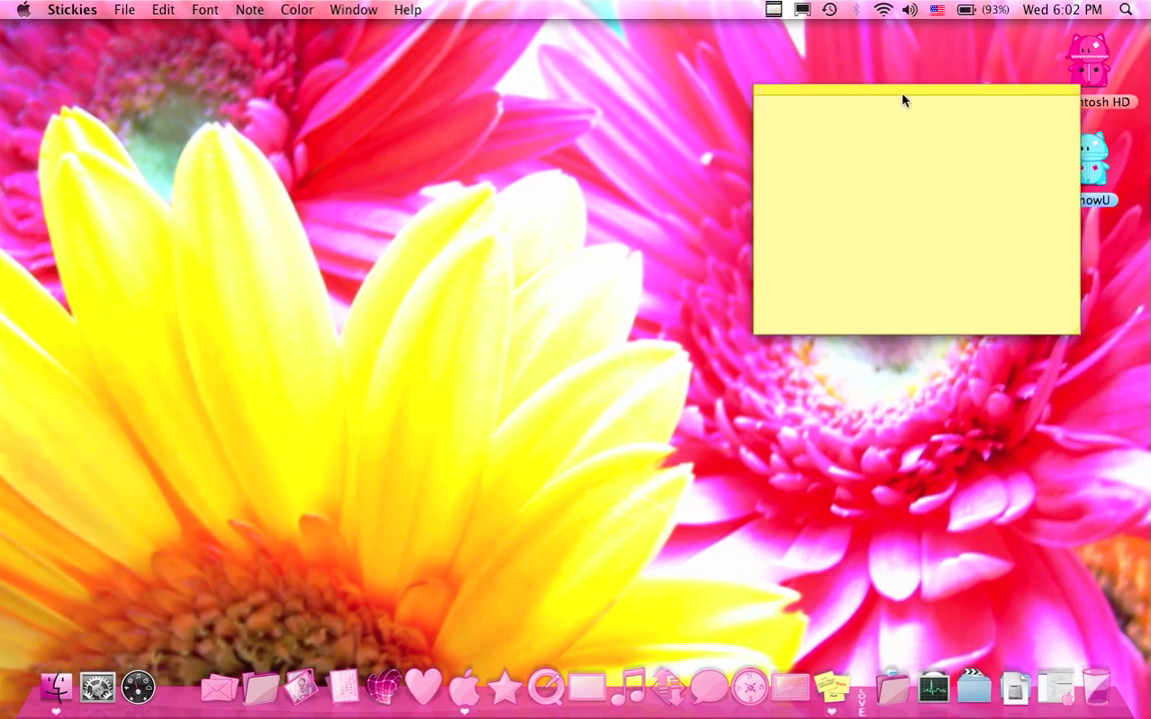
{"action": "left_click_drag", "start_coordinate": [904, 97], "coordinate": [495, 122]}
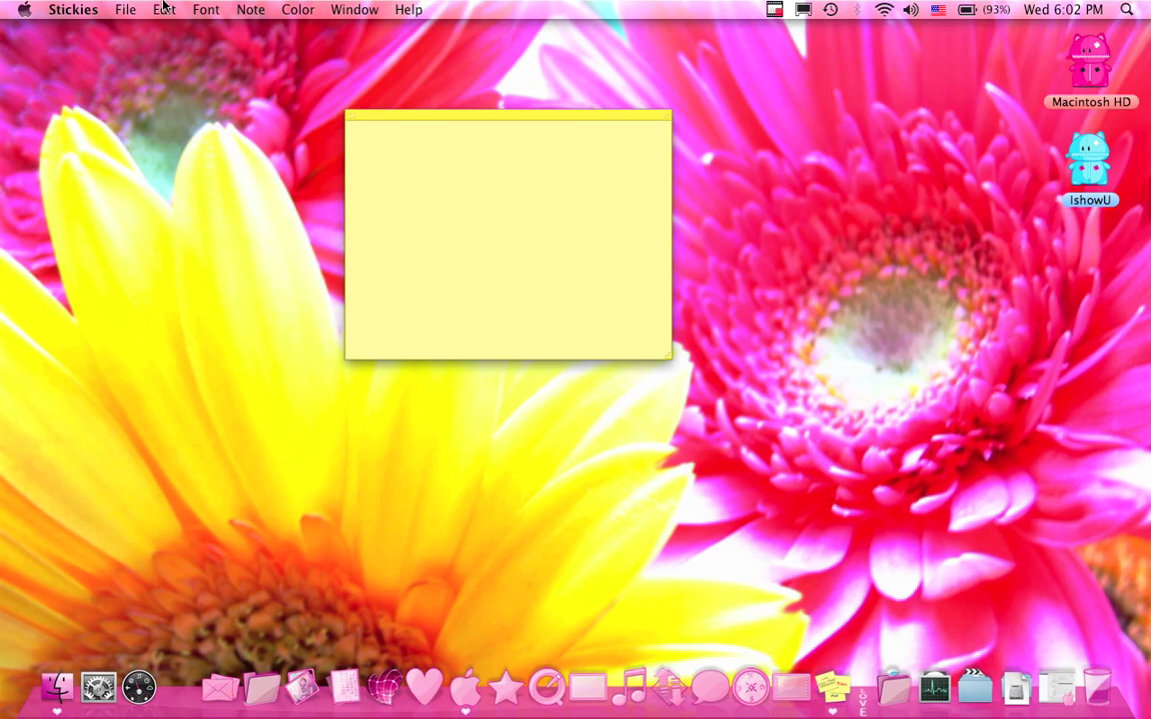
{"action": "left_click", "coordinate": [130, 10]}
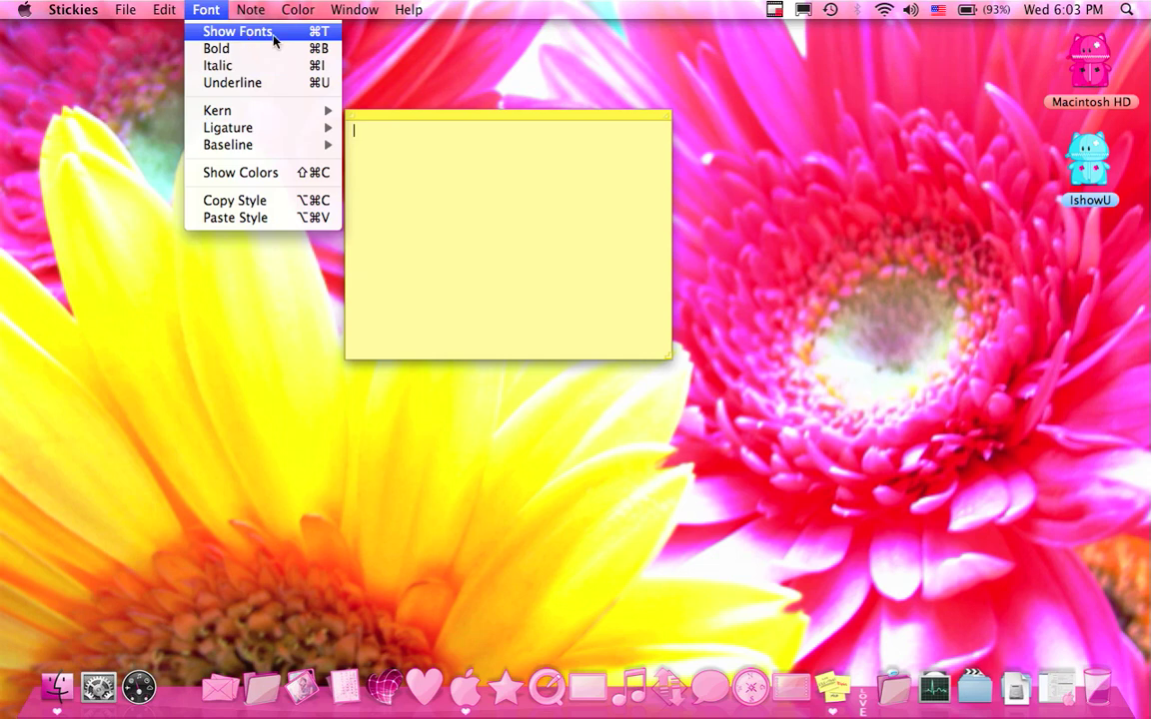
Pause the iShowU recording and open the Fonts panel from the Font menu.
{"action": "left_click", "coordinate": [774, 9]}
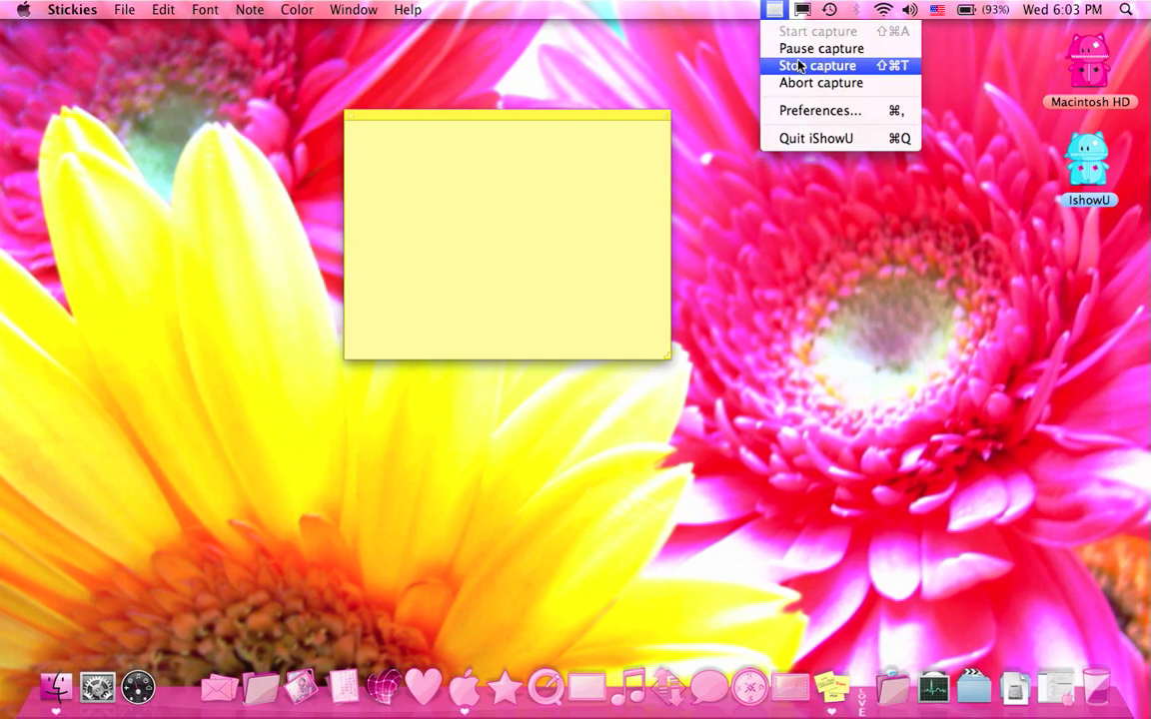
{"action": "left_click", "coordinate": [793, 49]}
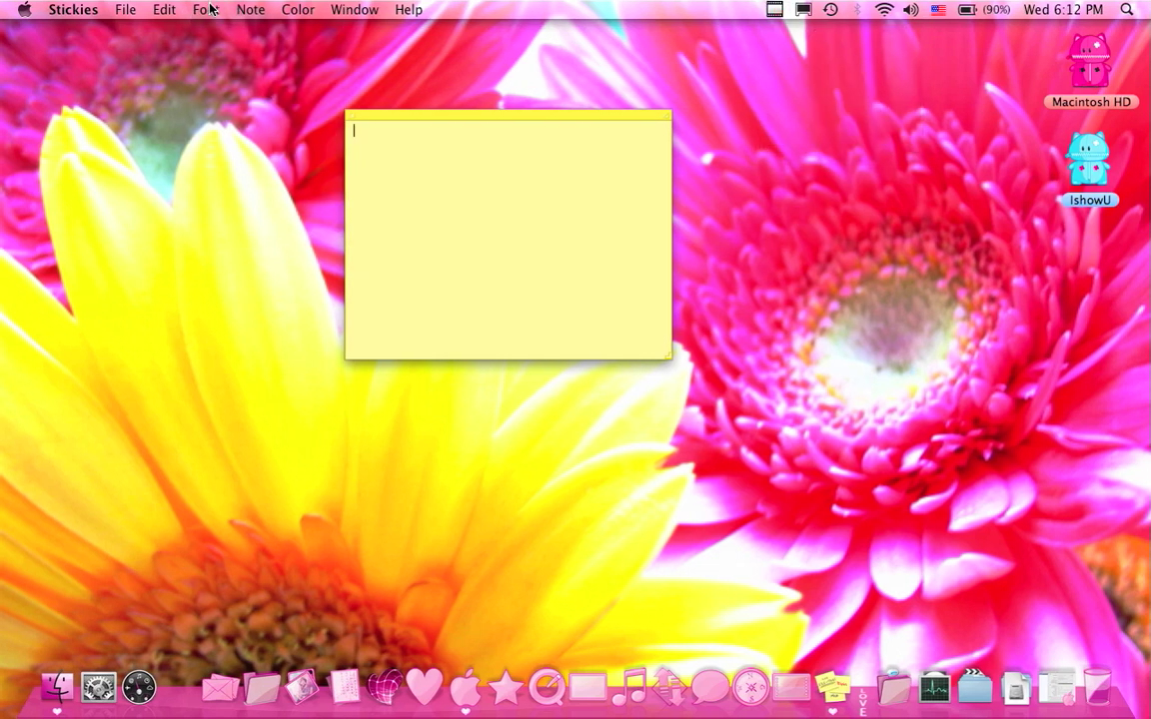
{"action": "left_click", "coordinate": [203, 8]}
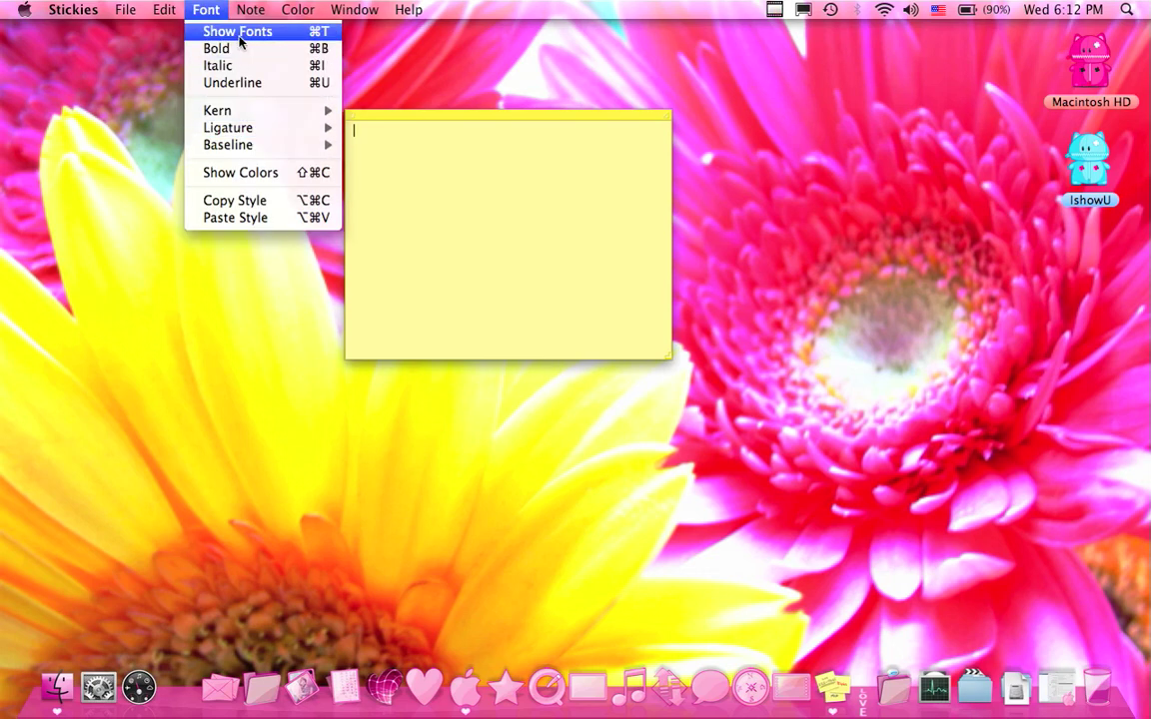
{"action": "left_click", "coordinate": [238, 33]}
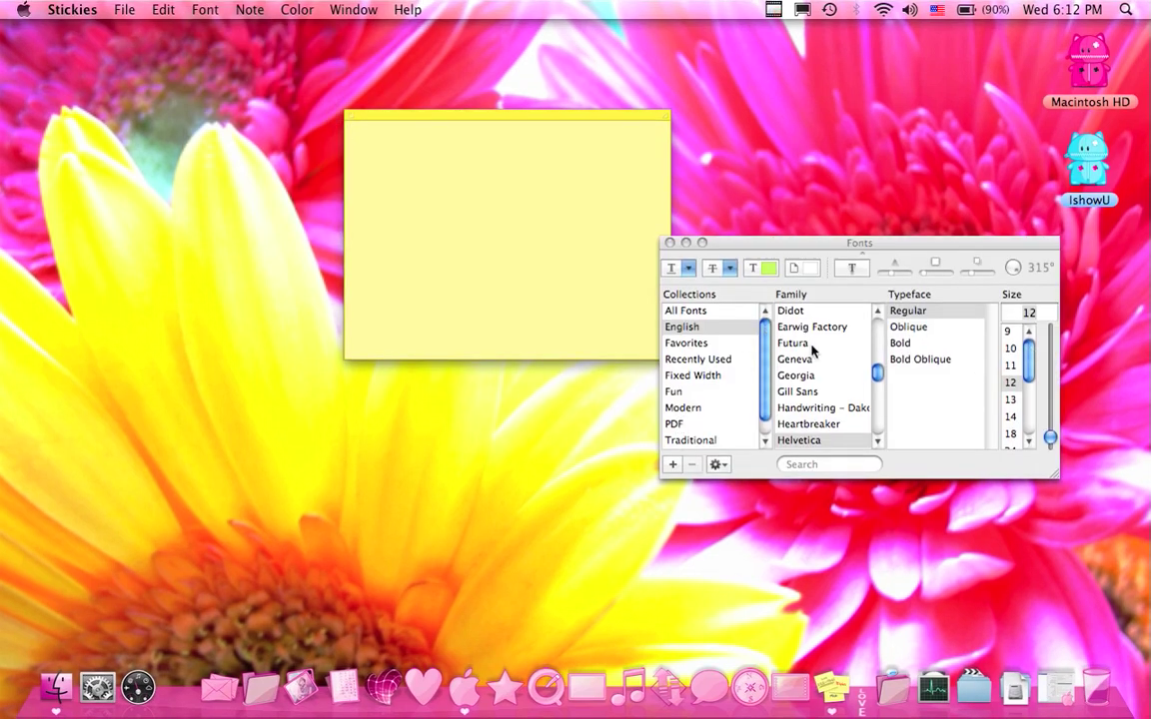
Set the font size to 64 and the text colour to red.
{"action": "left_click", "coordinate": [805, 327]}
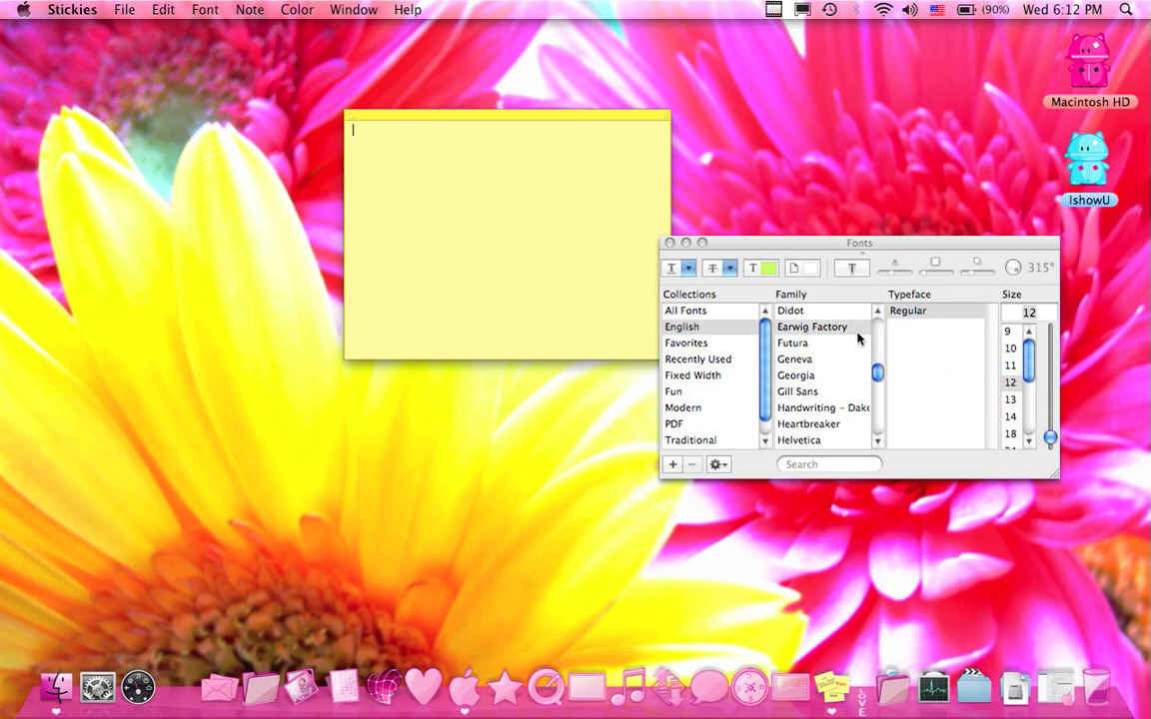
{"action": "scroll", "coordinate": [1010, 367], "scroll_direction": "down", "scroll_amount": 3}
{"action": "left_click", "coordinate": [1010, 370]}
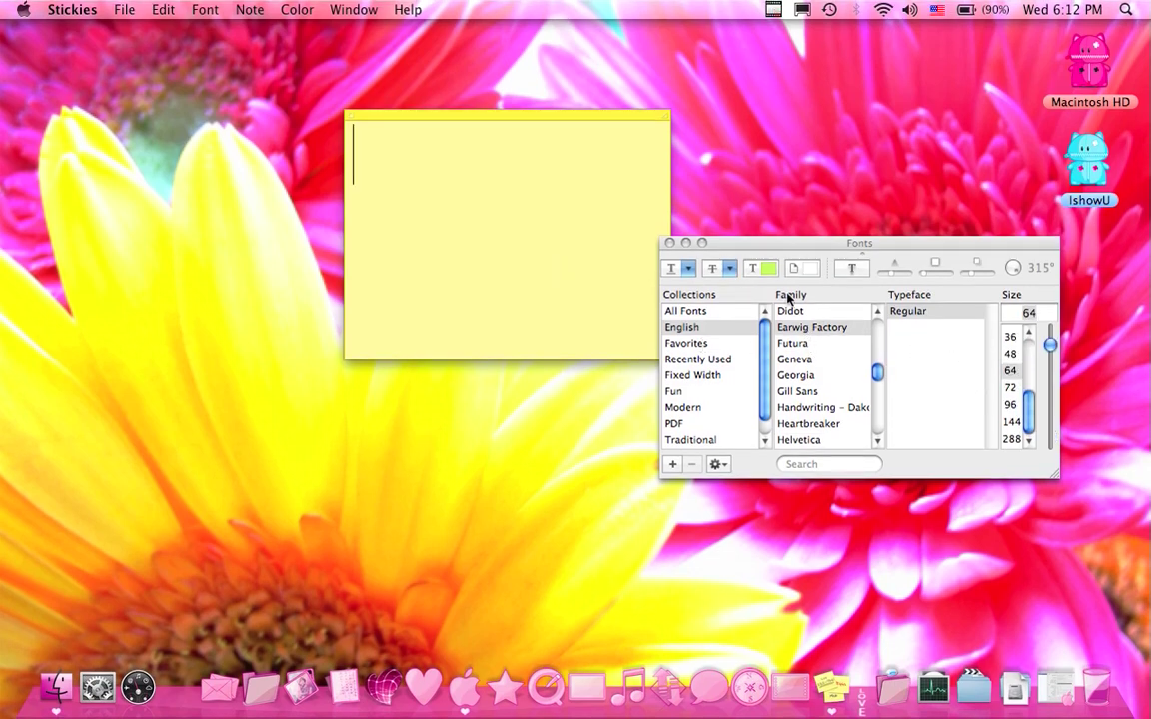
{"action": "left_click", "coordinate": [767, 268]}
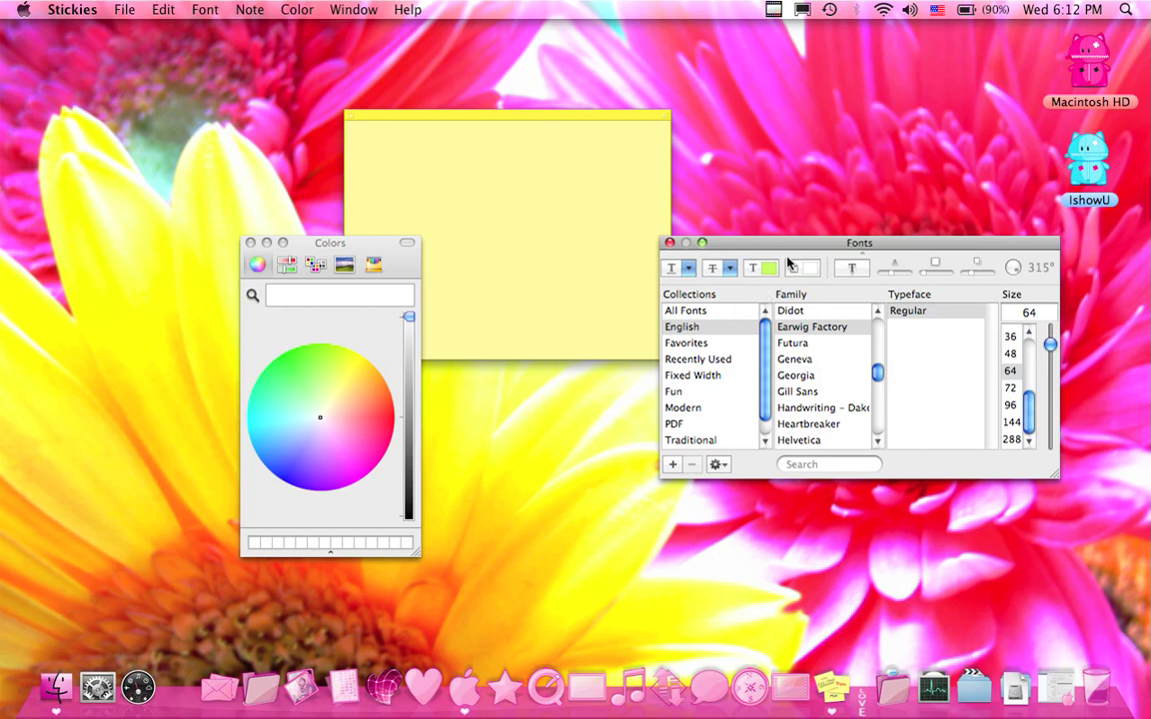
{"action": "left_click", "coordinate": [388, 423]}
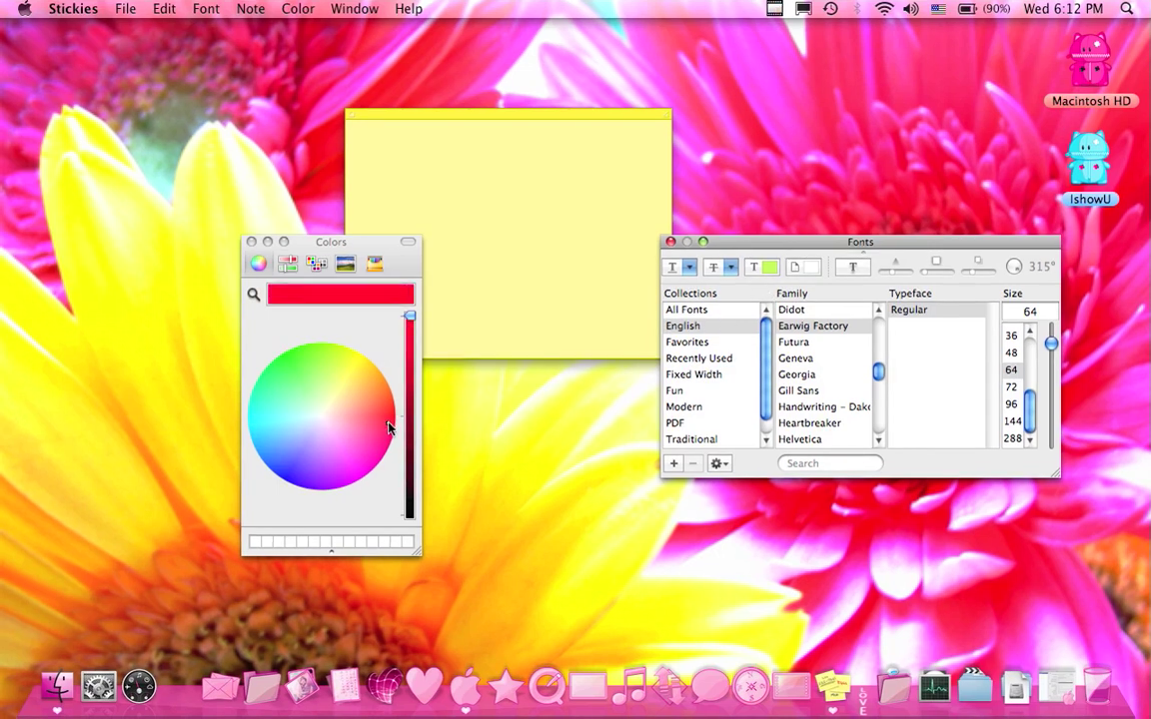
{"action": "left_click", "coordinate": [251, 243]}
Check strikethrough, underline and background colour options, then turn on text shadow and choose Didot.
{"action": "left_click", "coordinate": [732, 269]}
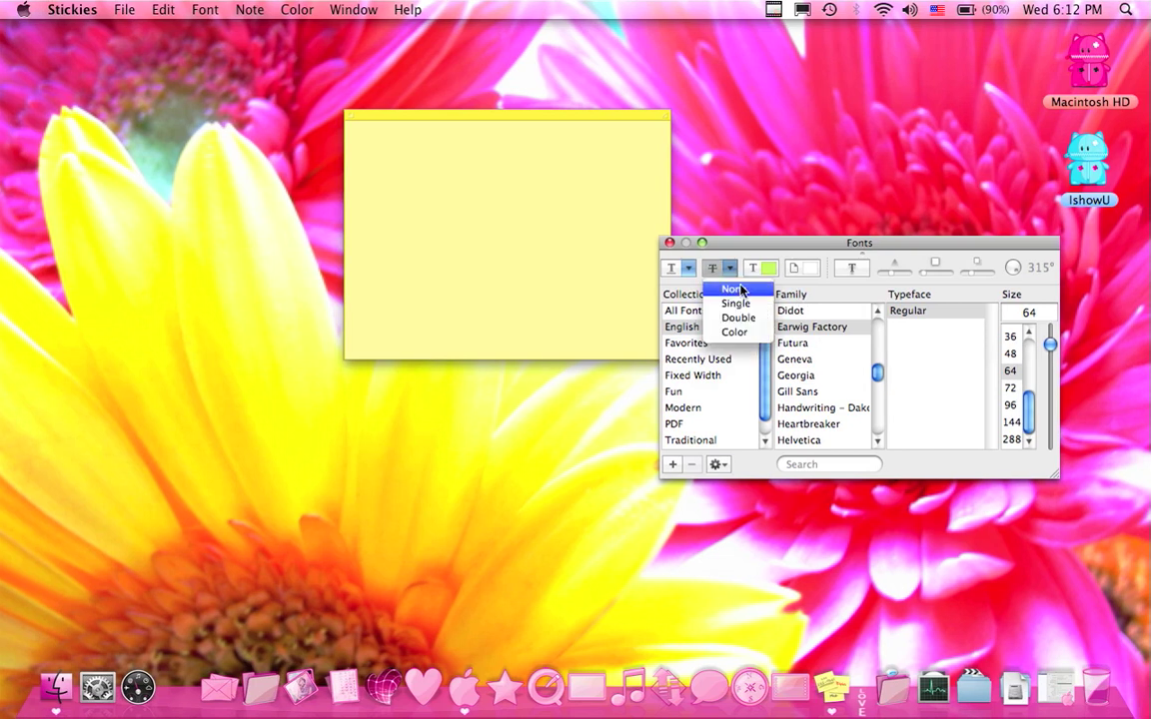
{"action": "left_click", "coordinate": [680, 255]}
{"action": "left_click", "coordinate": [689, 268]}
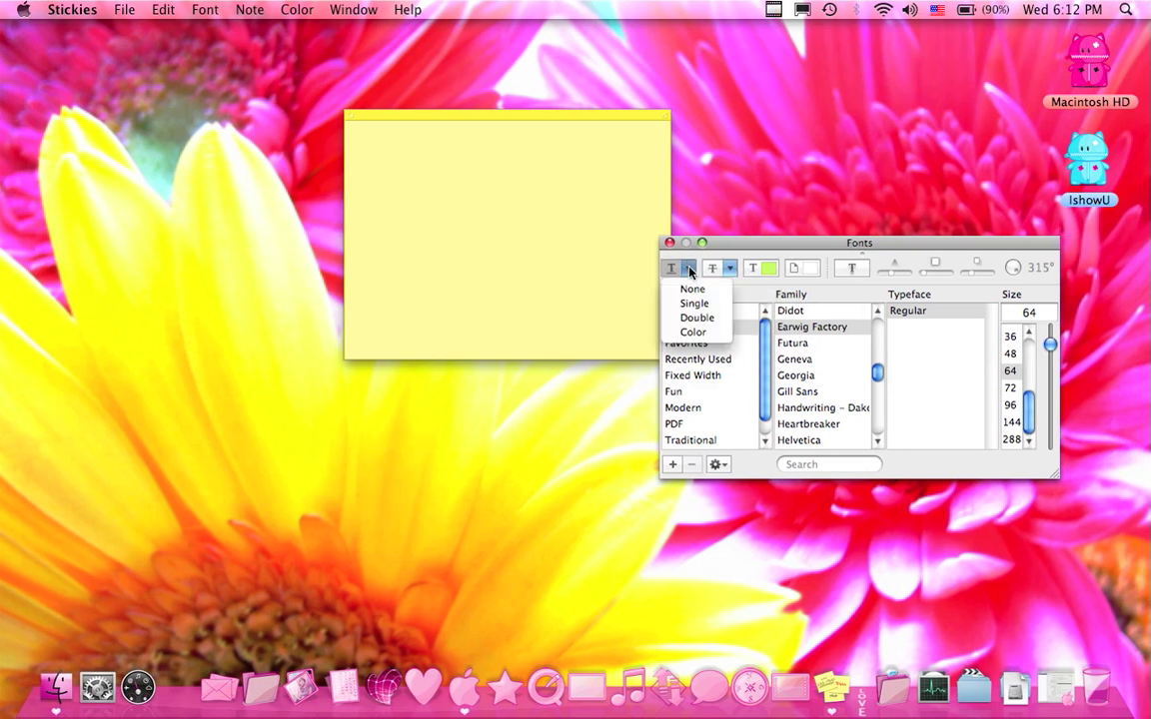
{"action": "left_click", "coordinate": [689, 270]}
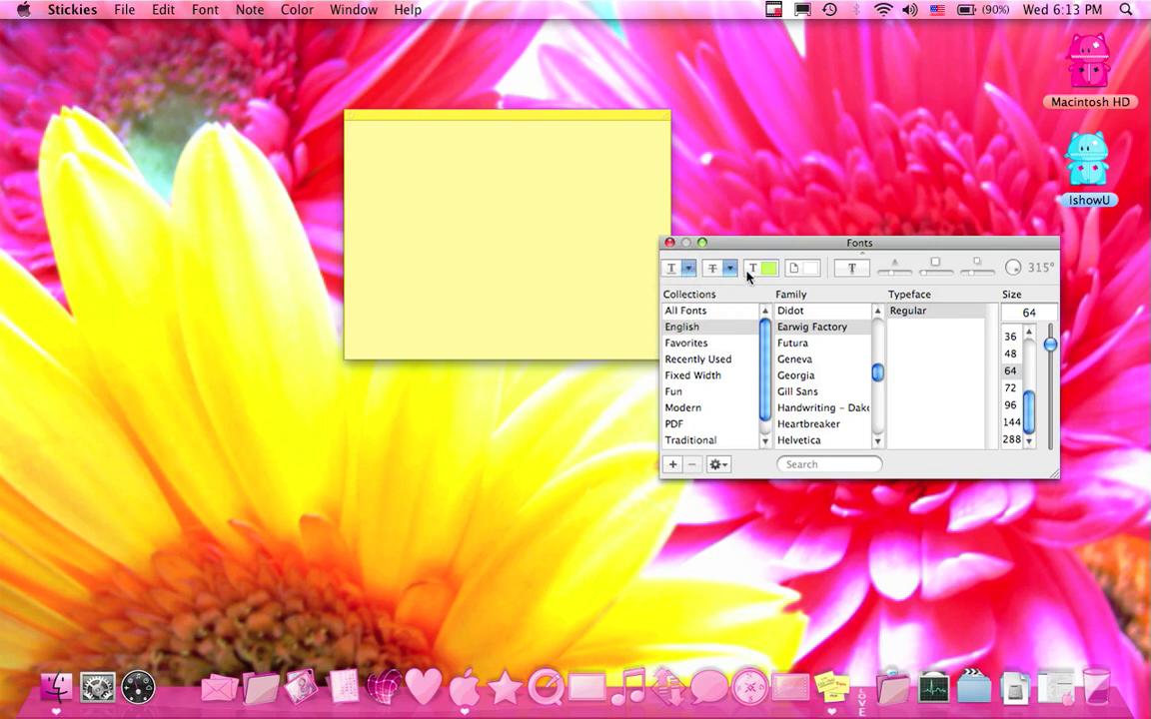
{"action": "left_click", "coordinate": [810, 269]}
{"action": "left_click", "coordinate": [365, 396]}
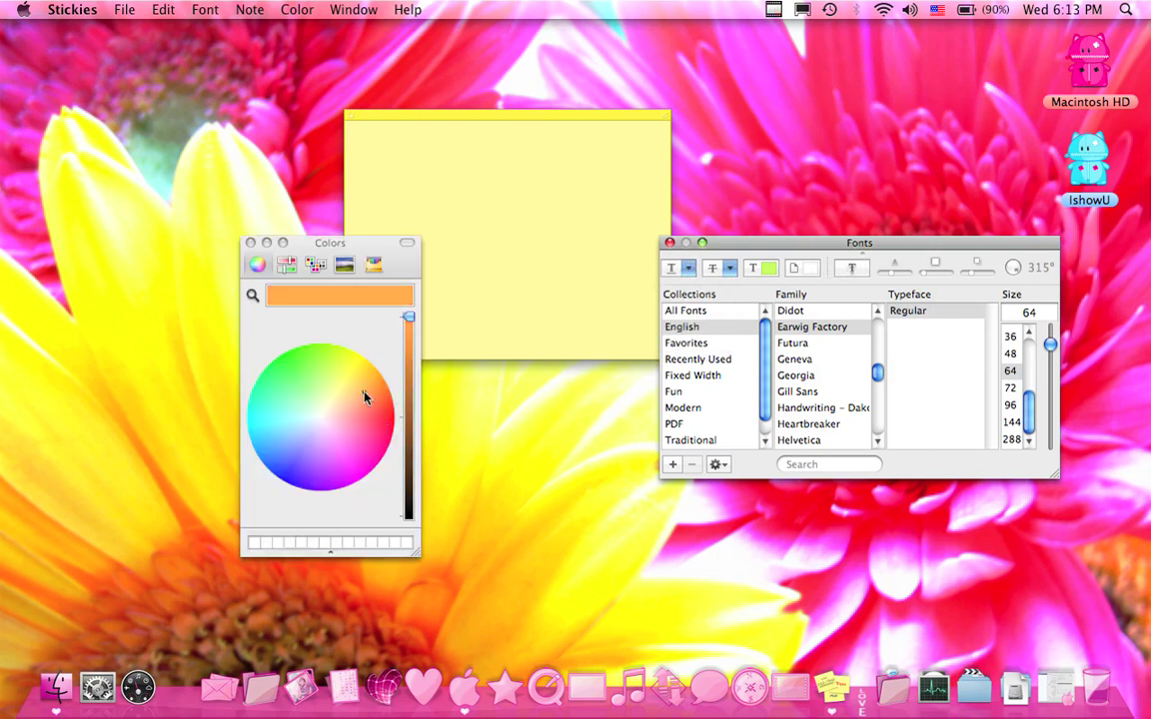
{"action": "left_click", "coordinate": [339, 464]}
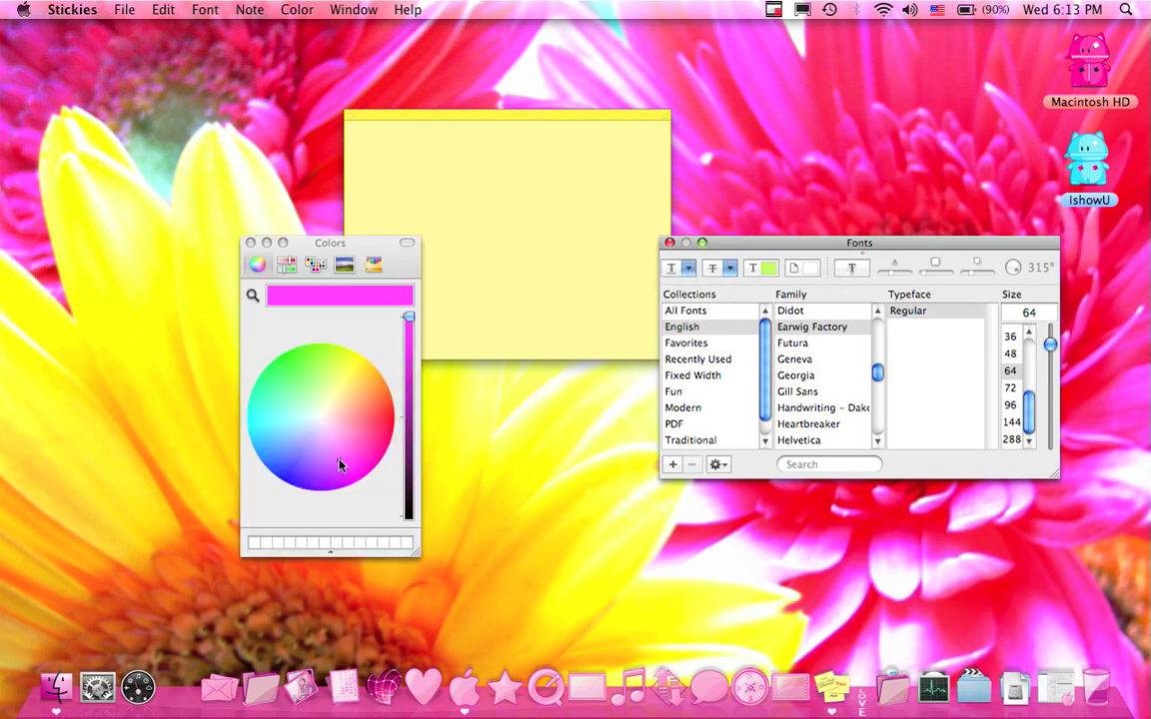
{"action": "left_click", "coordinate": [250, 242]}
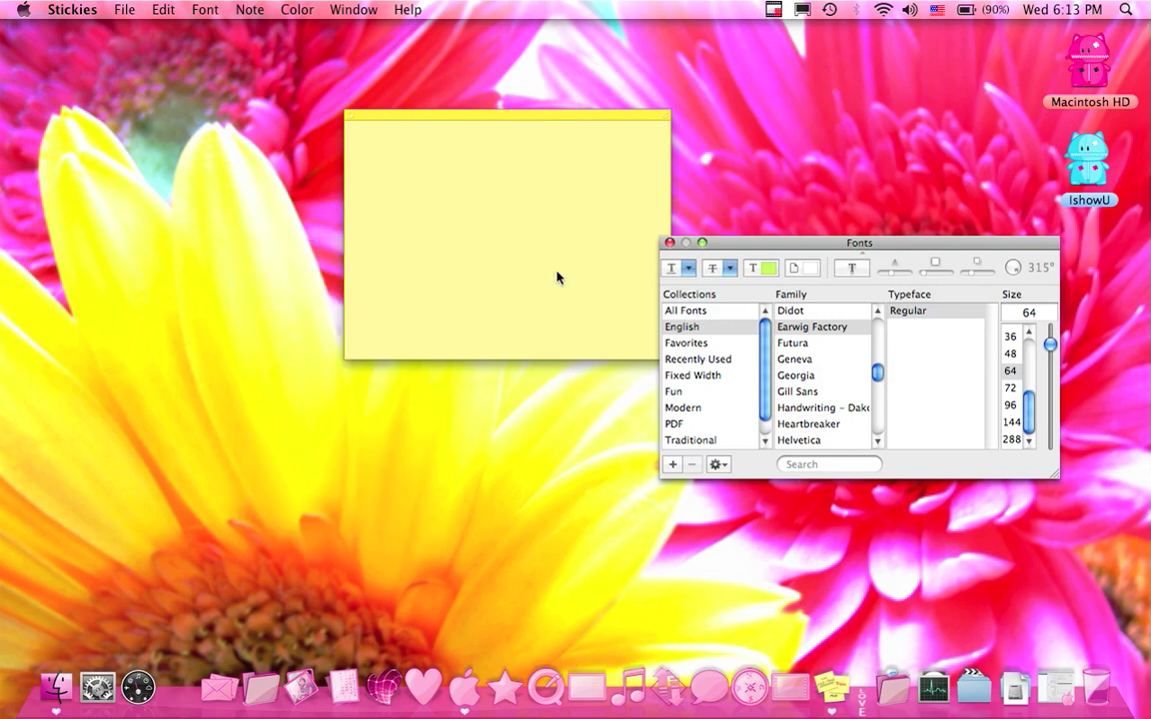
{"action": "left_click", "coordinate": [852, 267]}
{"action": "left_click", "coordinate": [809, 311]}
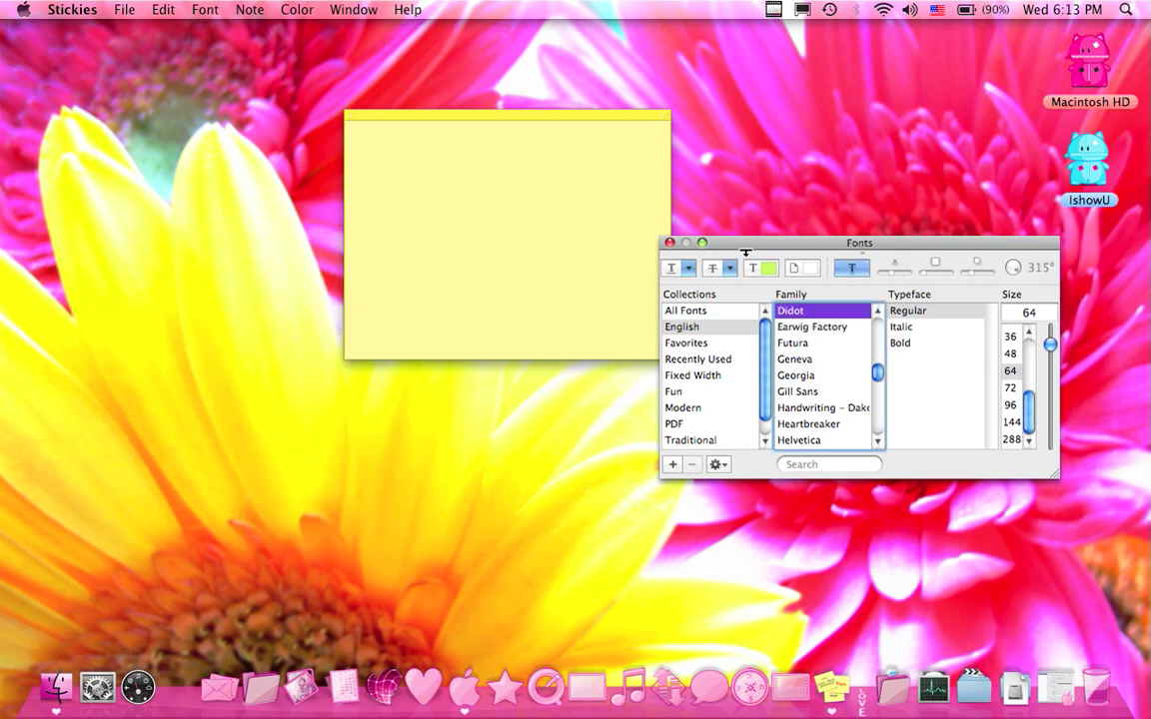
Type 'hi! youtube!' into the empty note in the preset red shadowed Didot.
{"action": "left_click", "coordinate": [673, 237]}
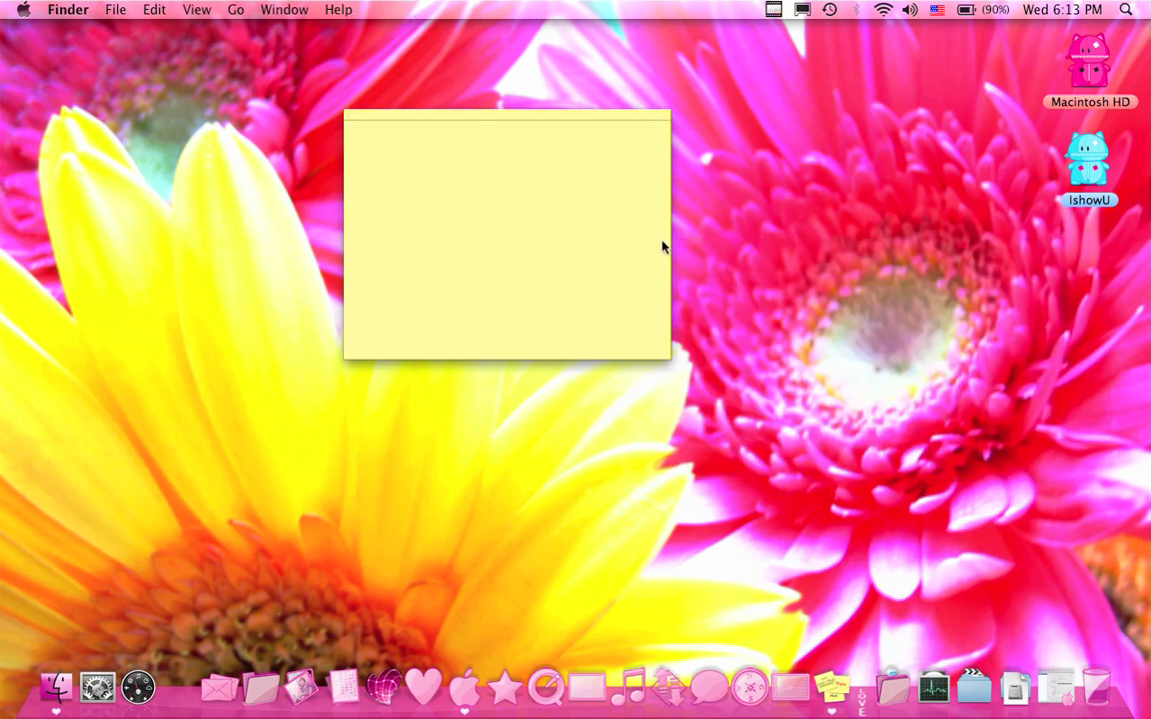
{"action": "left_click", "coordinate": [594, 223]}
{"action": "left_click", "coordinate": [669, 243]}
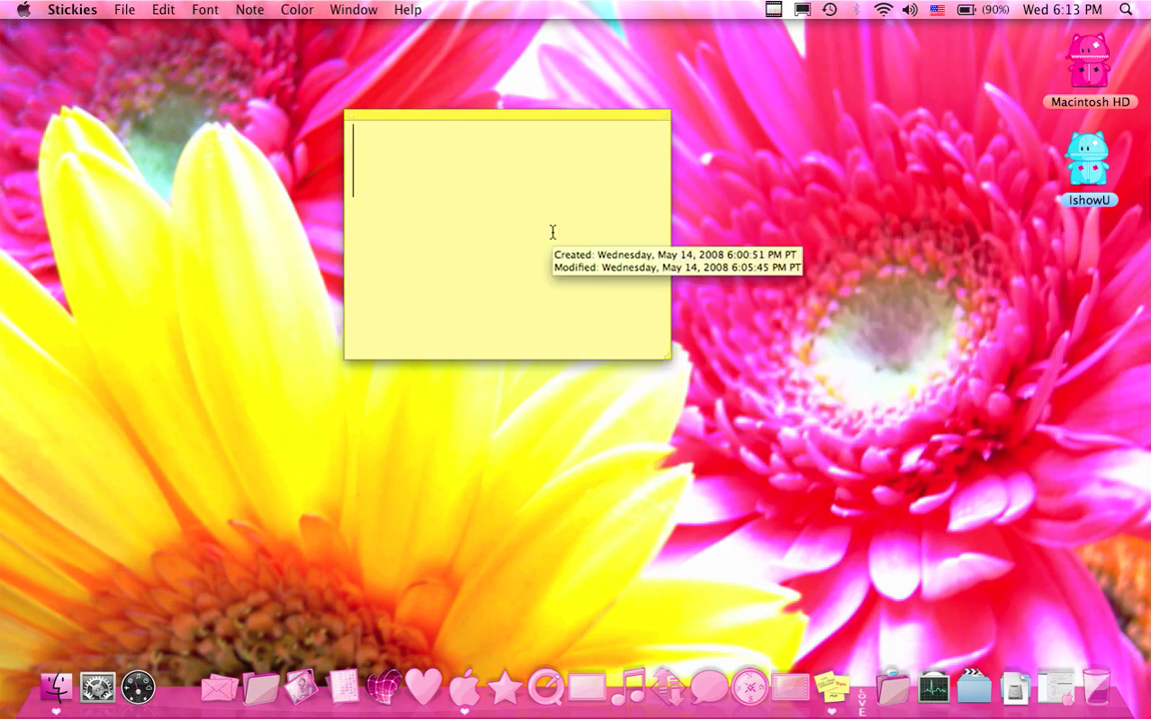
{"action": "type", "text": "hi! "}
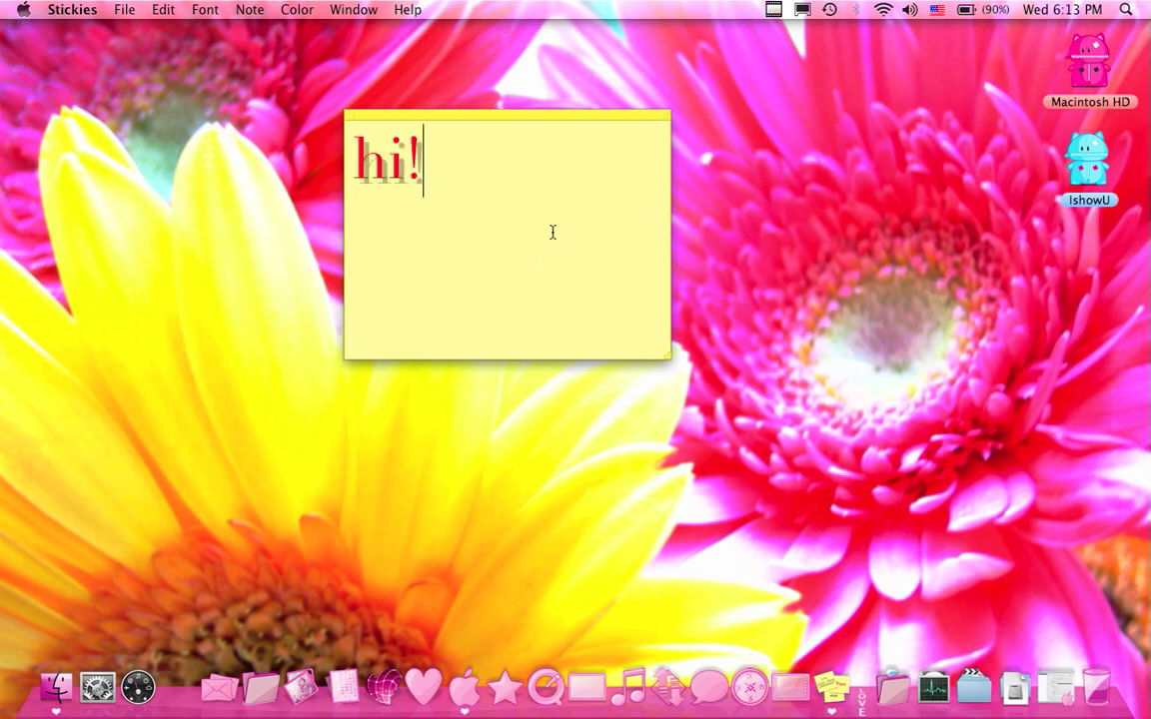
{"action": "type", "text": "yo"}
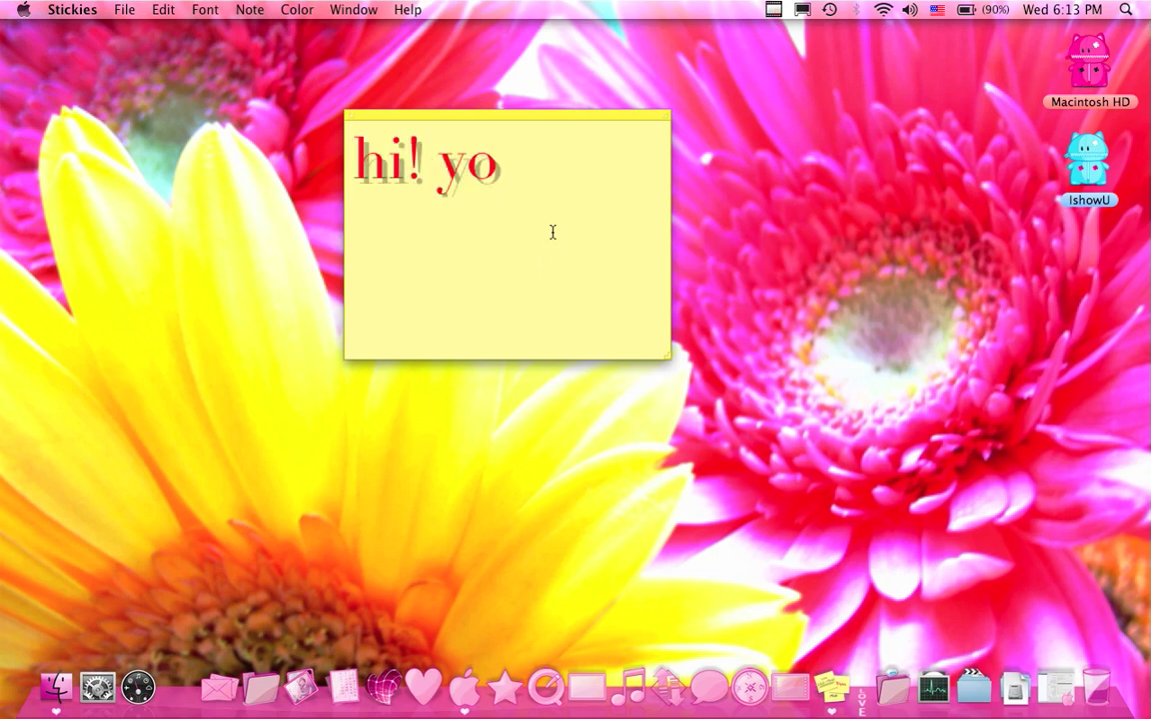
{"action": "type", "text": "utube"}
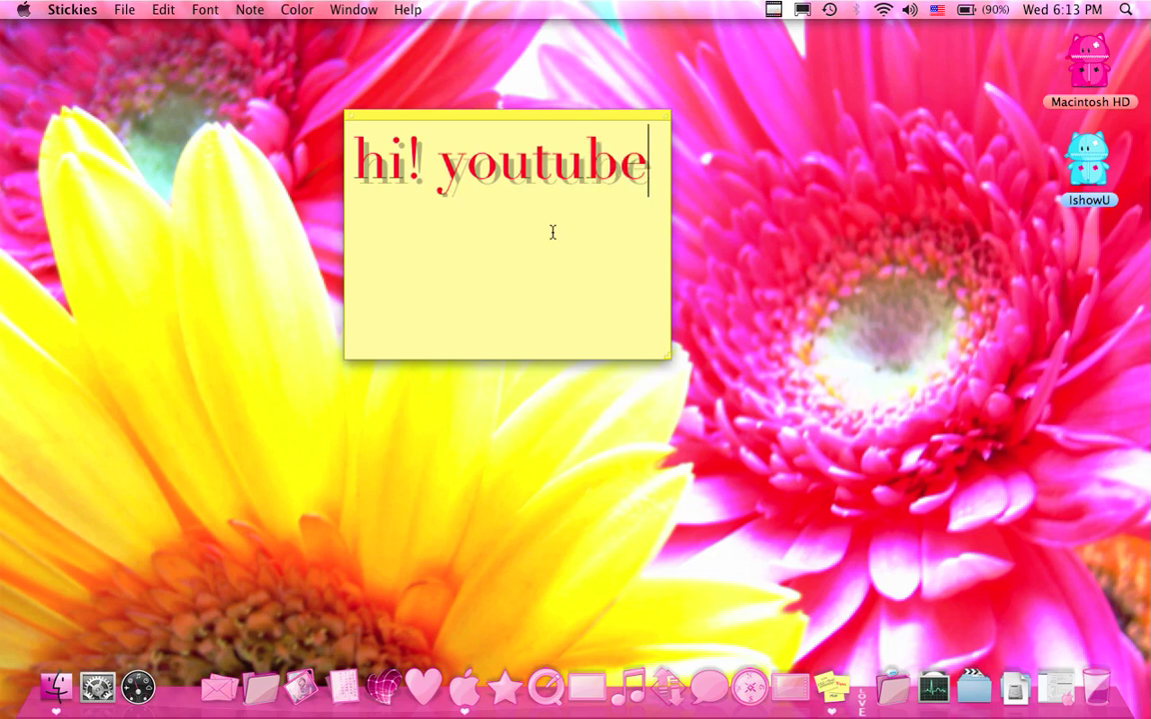
{"action": "type", "text": "!"}
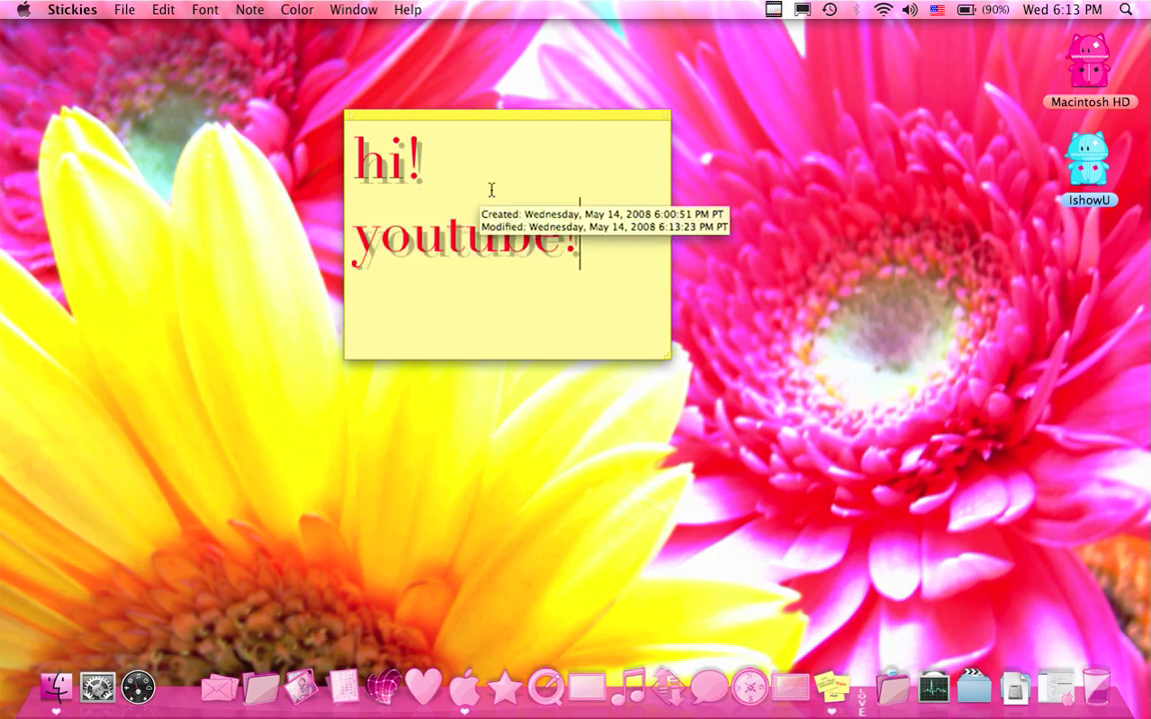
{"action": "left_click", "coordinate": [251, 9]}
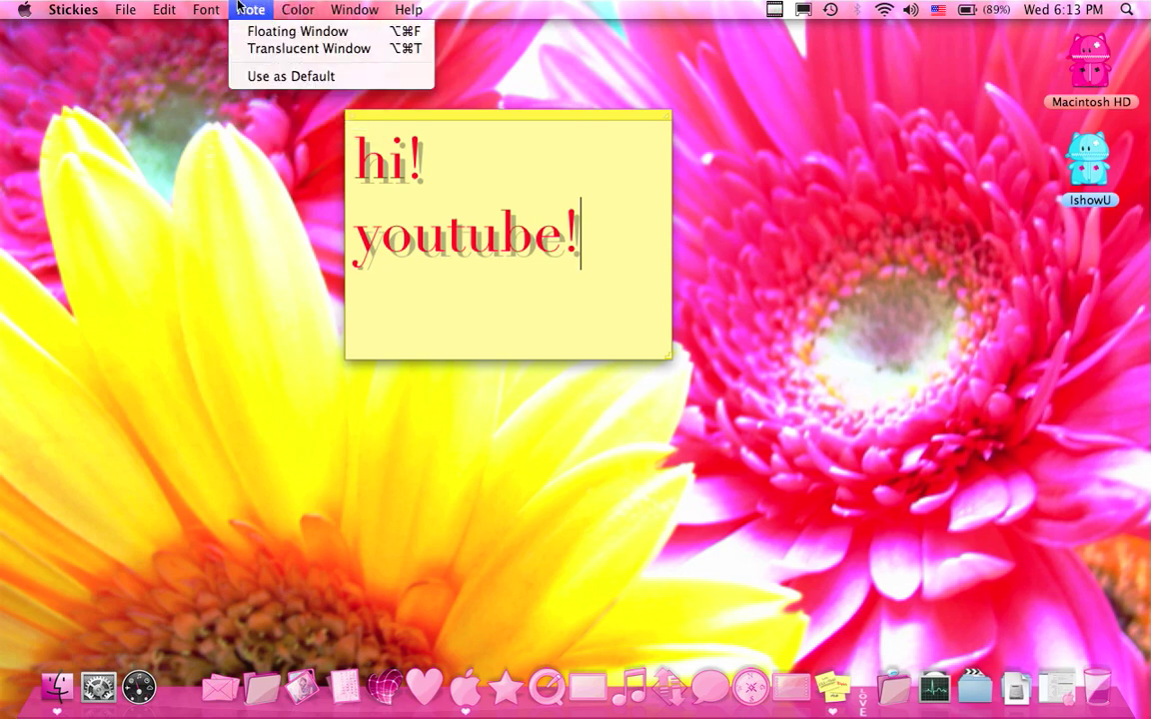
Turn on Translucent Window, toggle Floating Window on and off, then turn translucency off.
{"action": "left_click", "coordinate": [242, 47]}
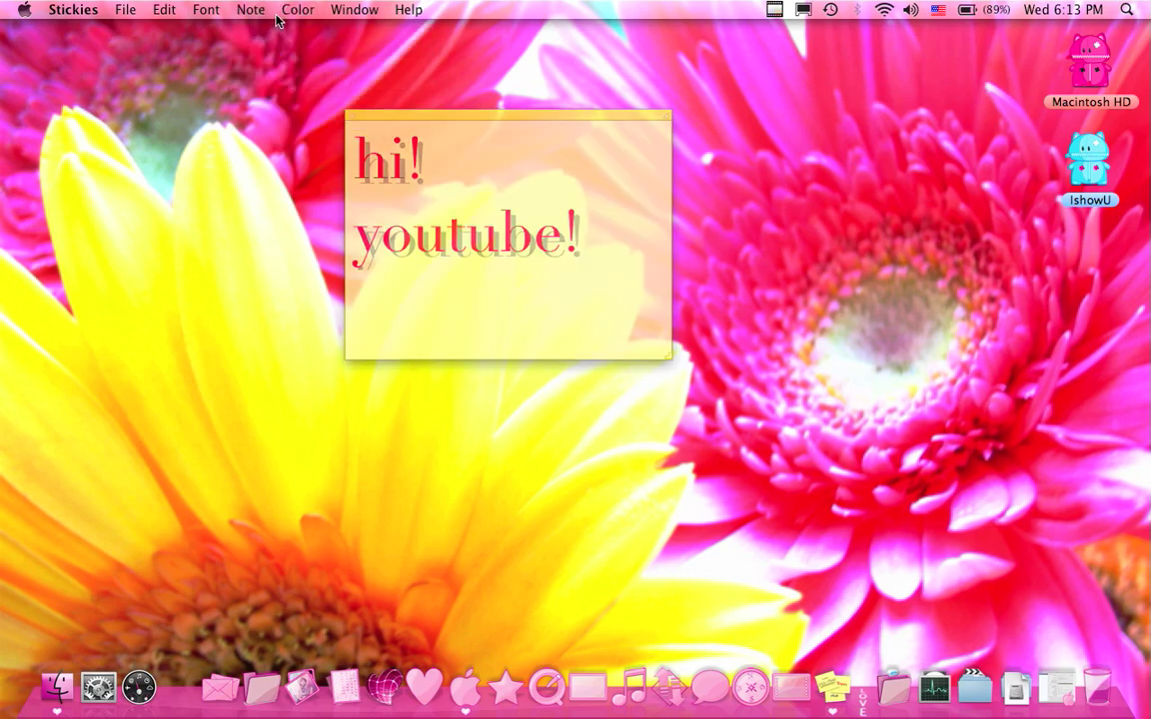
{"action": "left_click", "coordinate": [250, 16]}
{"action": "left_click", "coordinate": [278, 30]}
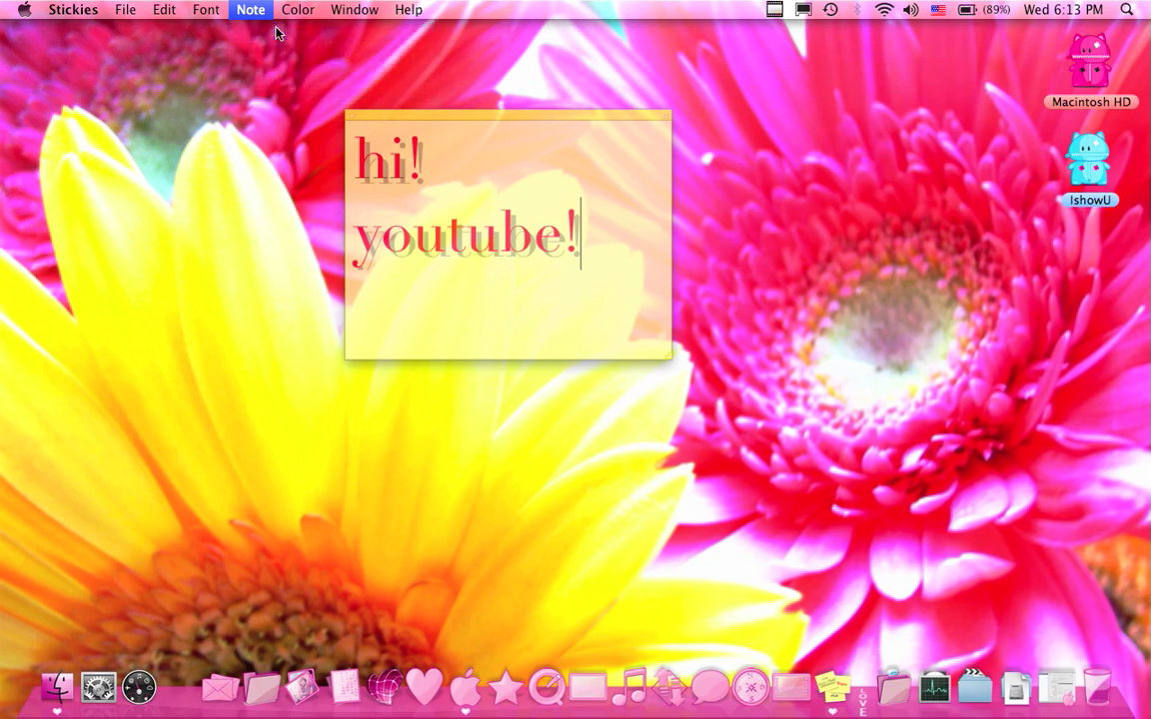
{"action": "left_click", "coordinate": [255, 11]}
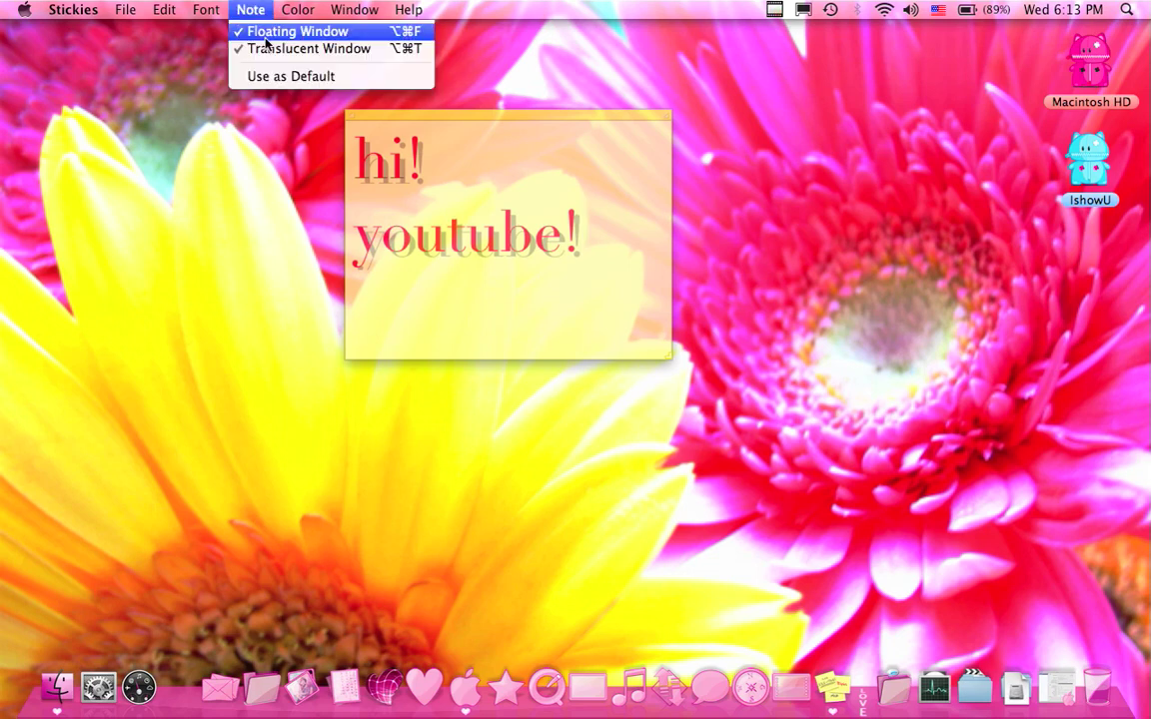
{"action": "left_click", "coordinate": [265, 33]}
{"action": "left_click", "coordinate": [255, 11]}
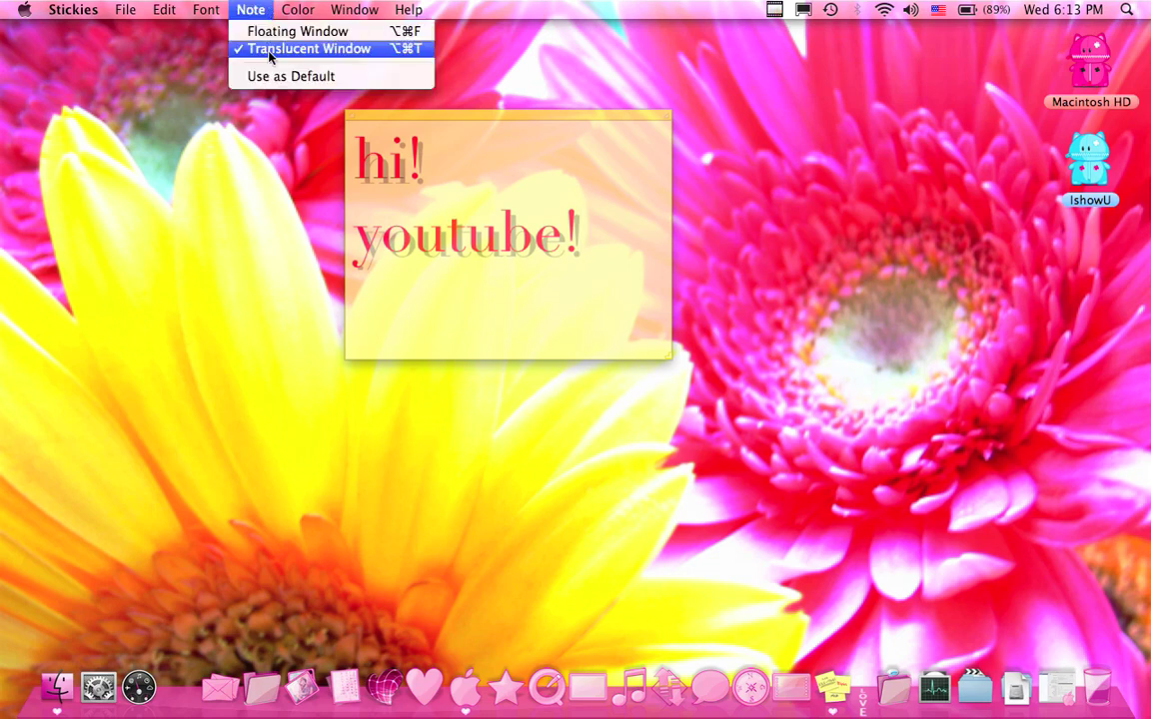
{"action": "left_click", "coordinate": [269, 50]}
Cycle the note colour through pink, blue and purple.
{"action": "left_click", "coordinate": [298, 10]}
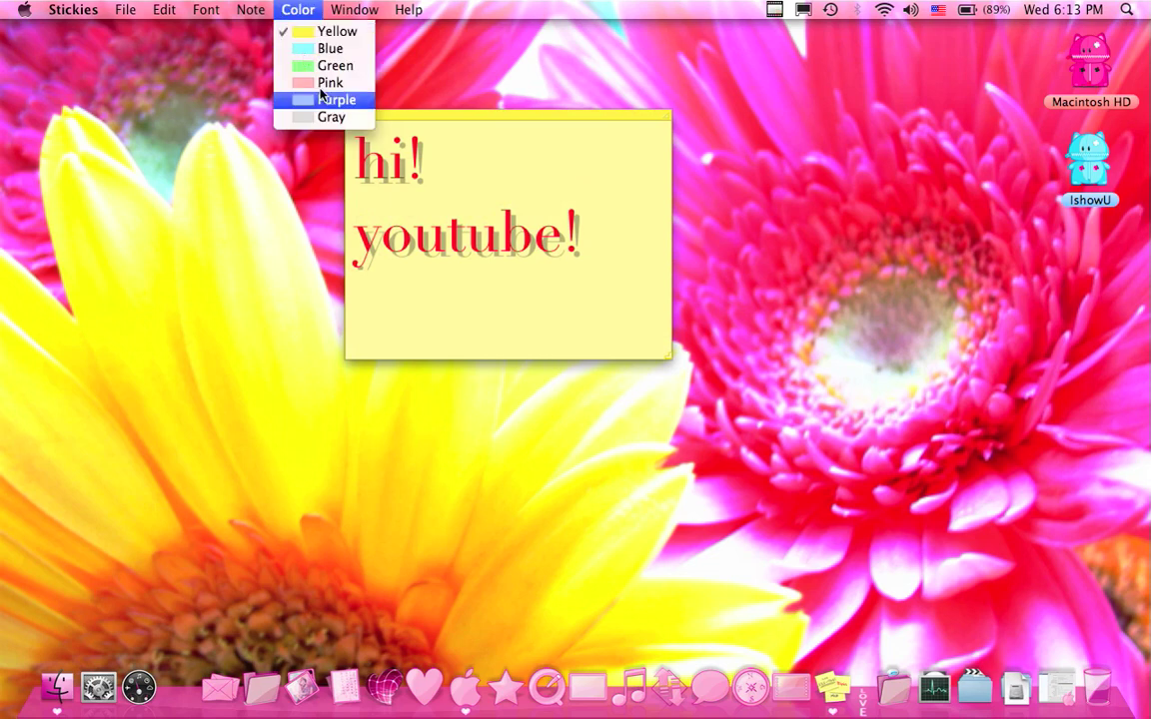
{"action": "left_click", "coordinate": [322, 83]}
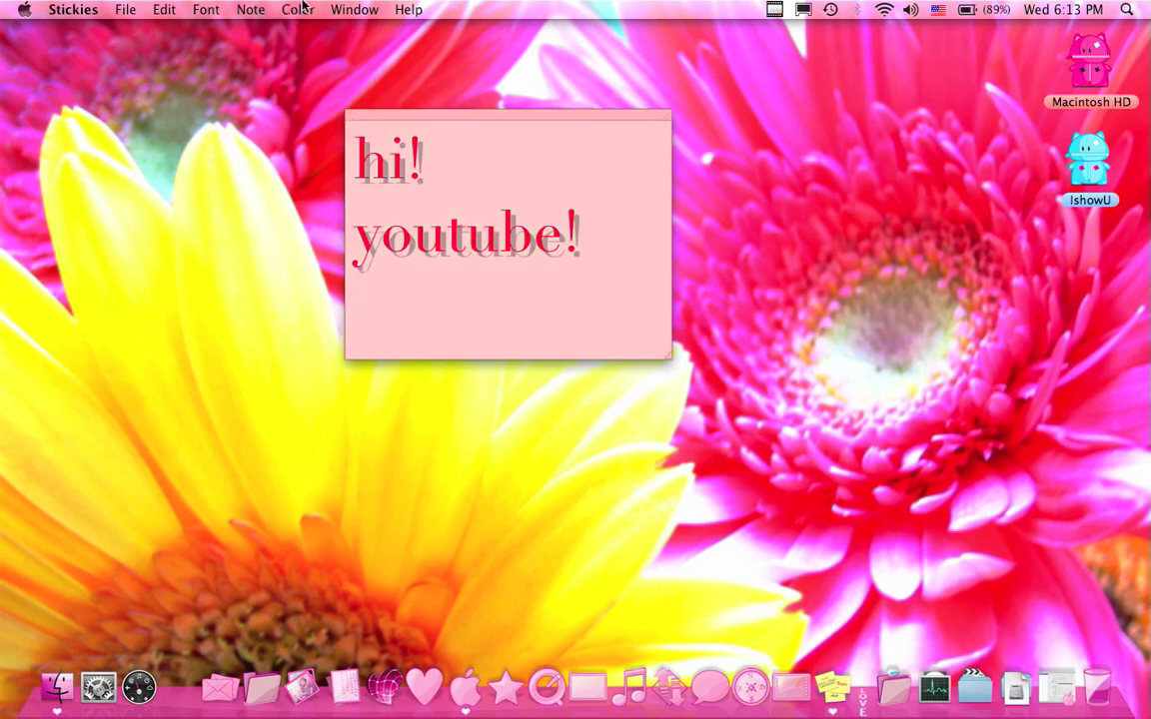
{"action": "left_click", "coordinate": [303, 9]}
{"action": "left_click", "coordinate": [310, 48]}
{"action": "left_click", "coordinate": [312, 10]}
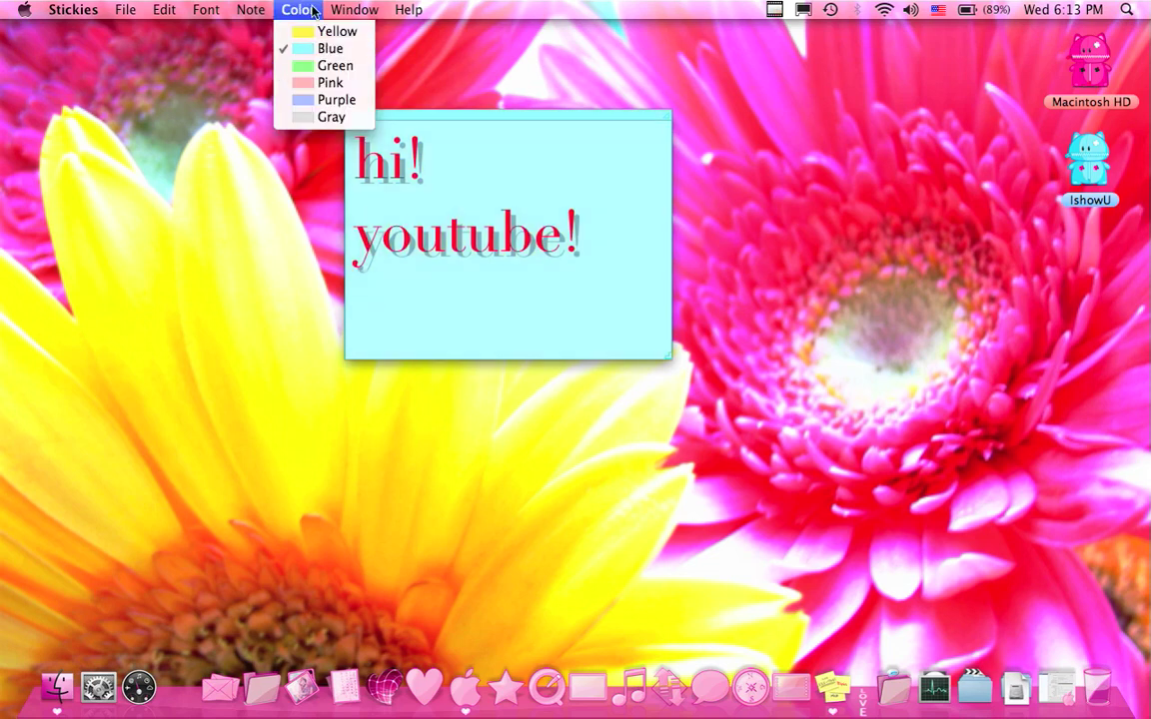
{"action": "left_click", "coordinate": [305, 100]}
Try green and gray, settle on pink, and glance at the Window and Help menus.
{"action": "left_click", "coordinate": [288, 10]}
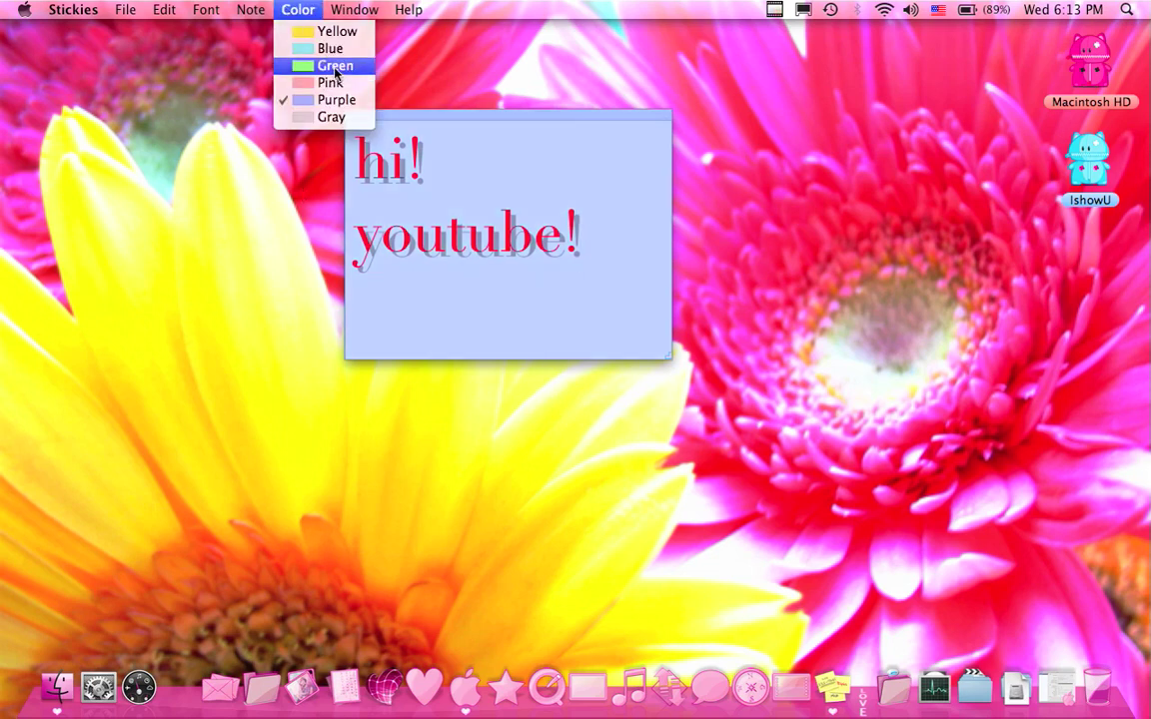
{"action": "left_click", "coordinate": [335, 66]}
{"action": "left_click", "coordinate": [298, 10]}
{"action": "left_click", "coordinate": [309, 117]}
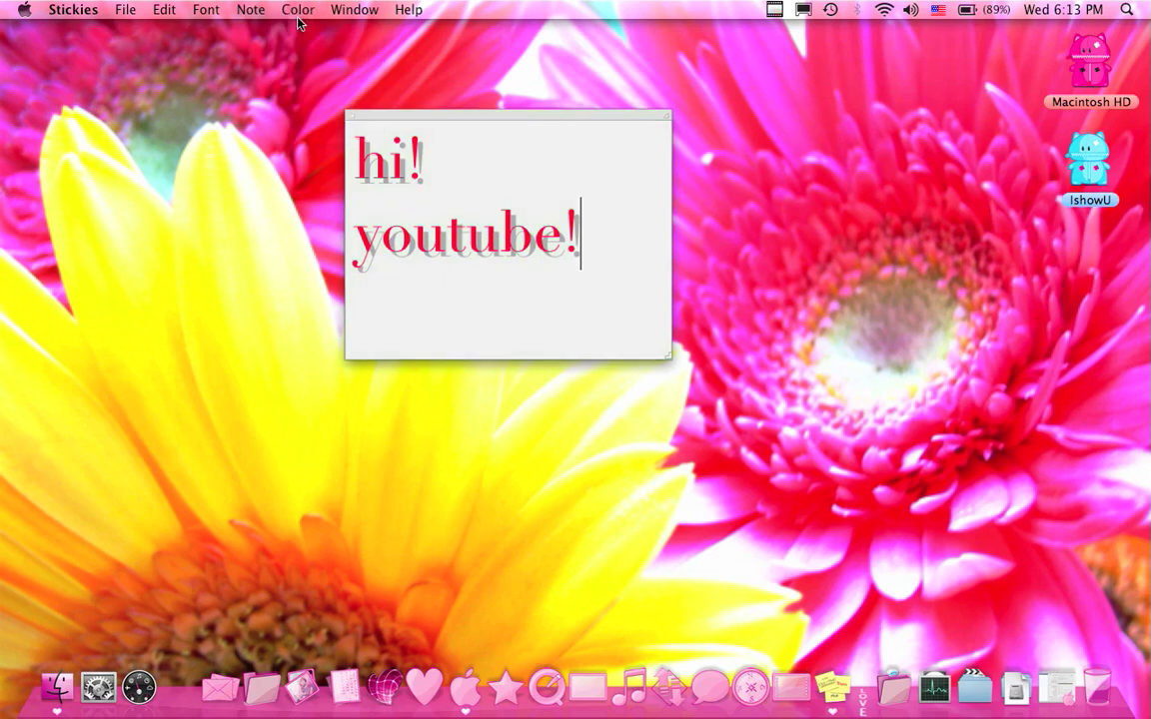
{"action": "left_click", "coordinate": [298, 10]}
{"action": "left_click", "coordinate": [310, 82]}
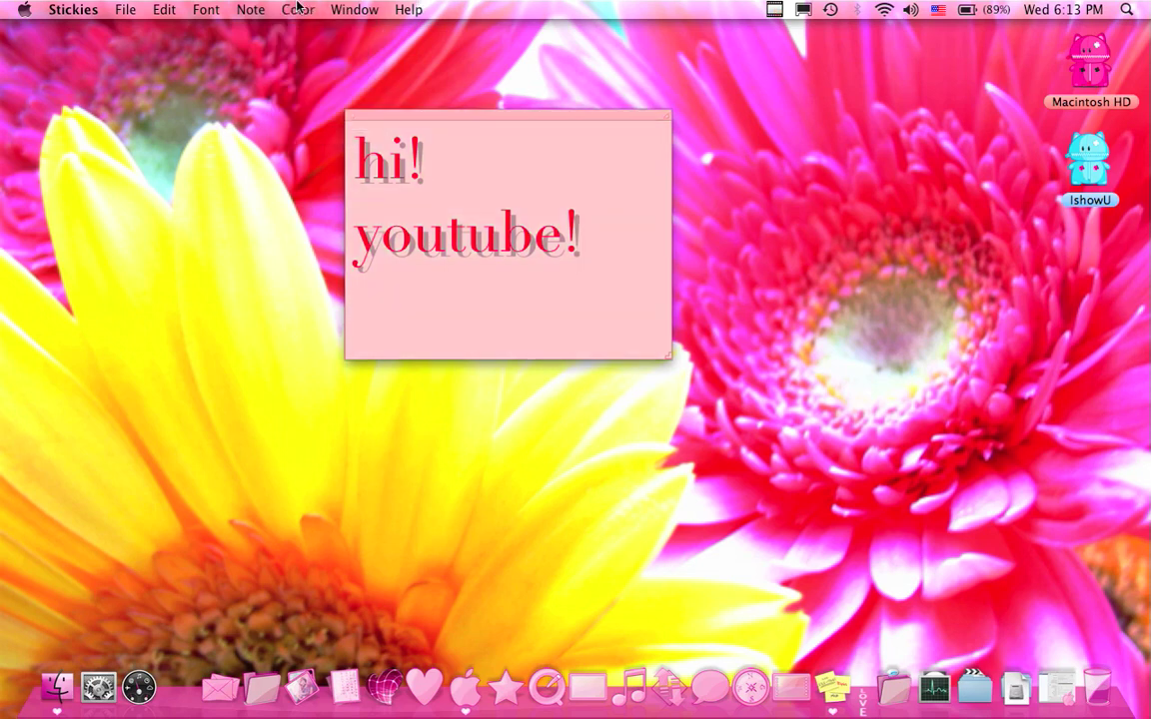
{"action": "left_click", "coordinate": [347, 10]}
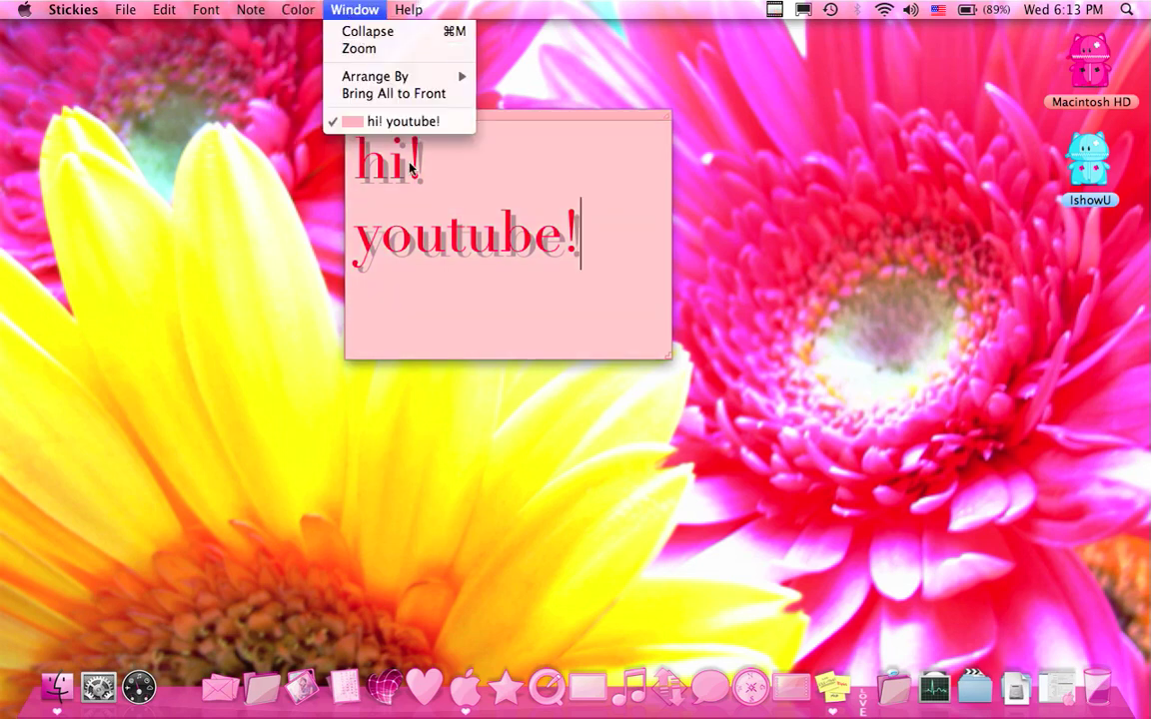
{"action": "mouse_move", "coordinate": [408, 10]}
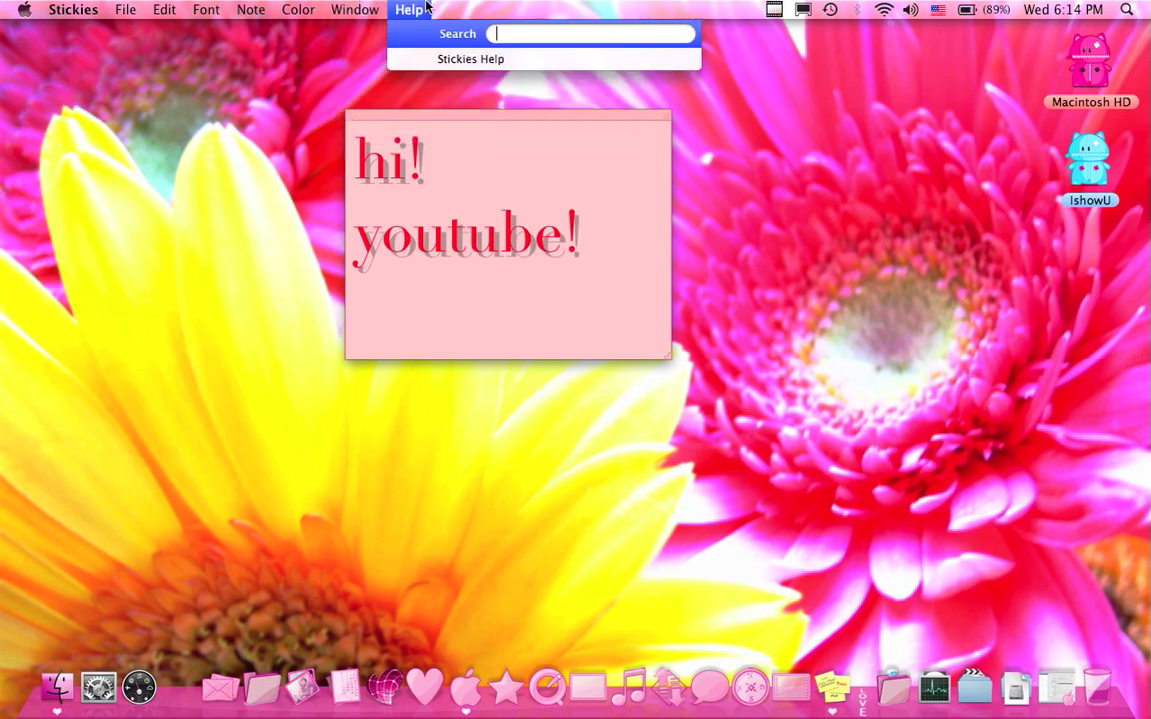
{"action": "left_click", "coordinate": [591, 257]}
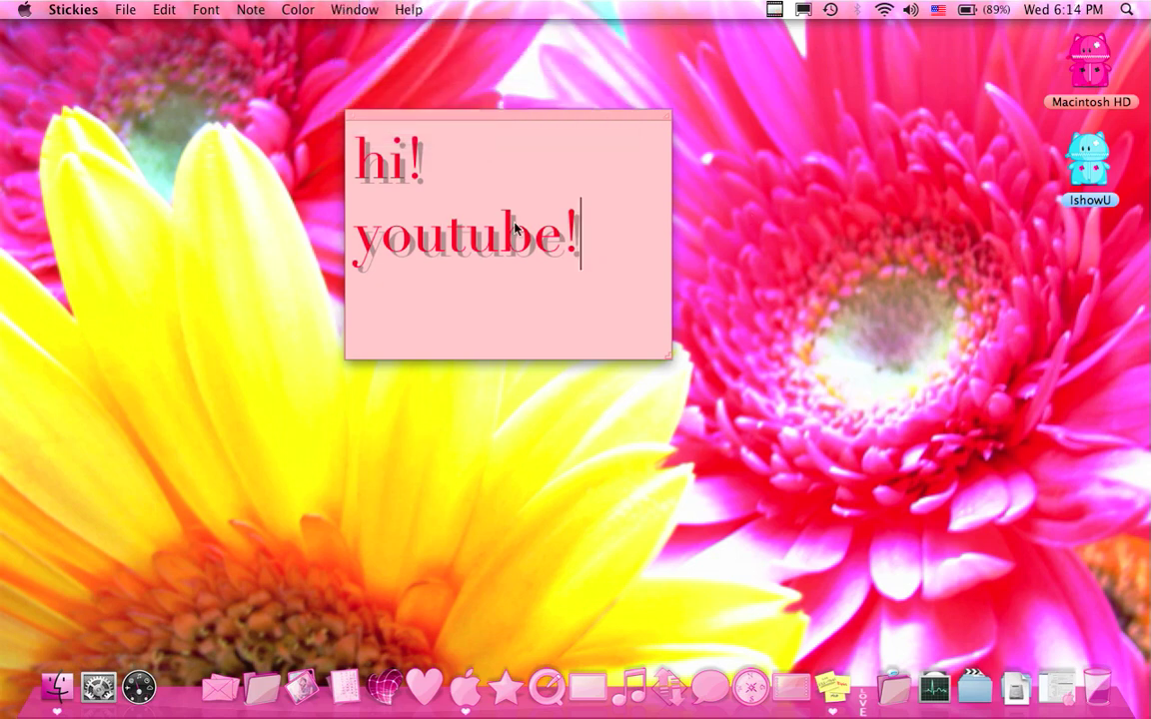
Delete all the note's text, move the note to the lower left, and dismiss a context menu.
{"action": "left_click_drag", "start_coordinate": [603, 261], "coordinate": [359, 186]}
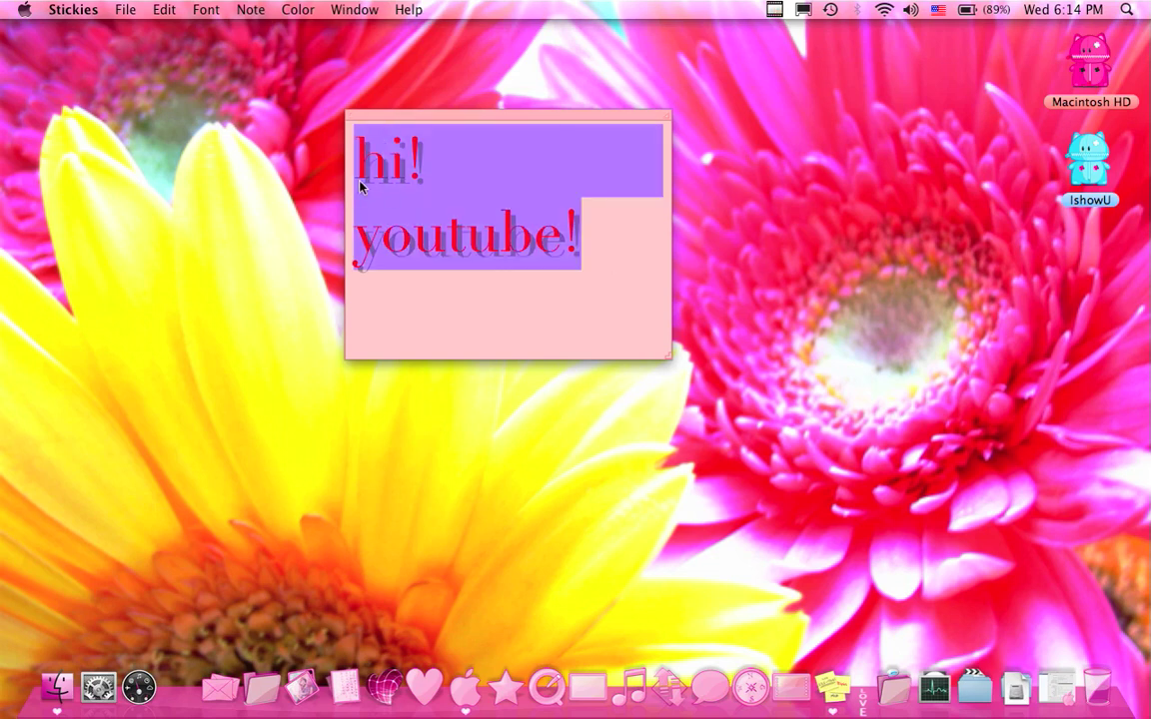
{"action": "key", "text": "BackSpace"}
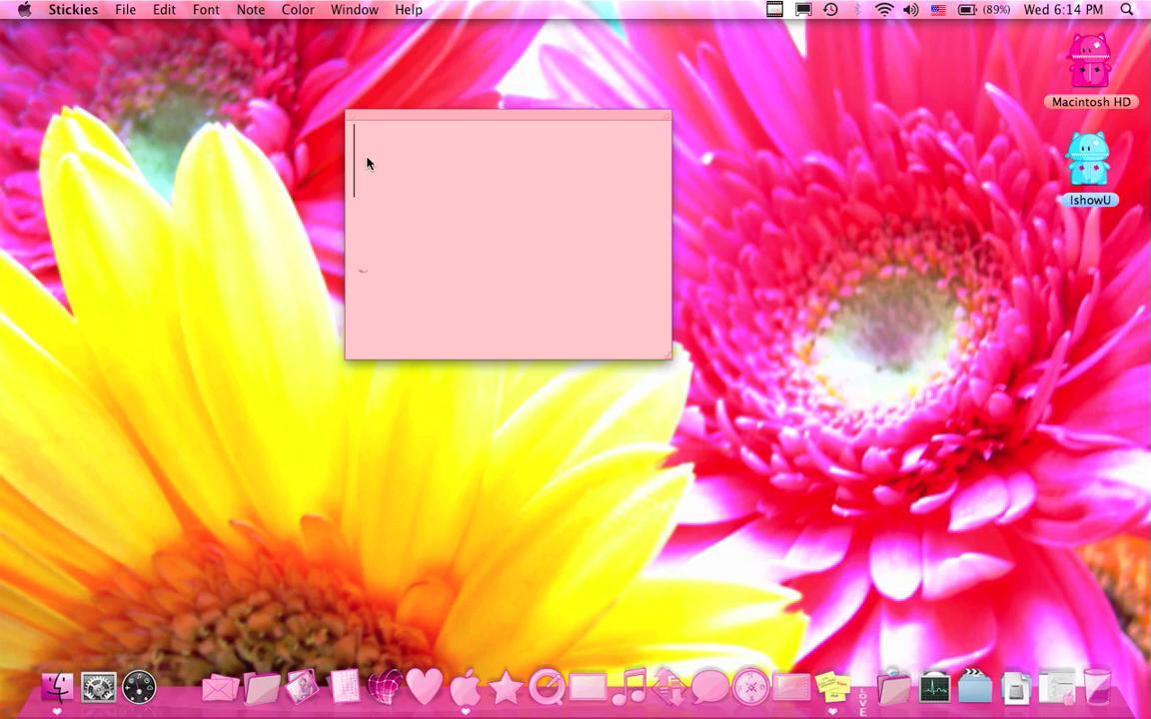
{"action": "left_click_drag", "start_coordinate": [385, 121], "coordinate": [76, 377]}
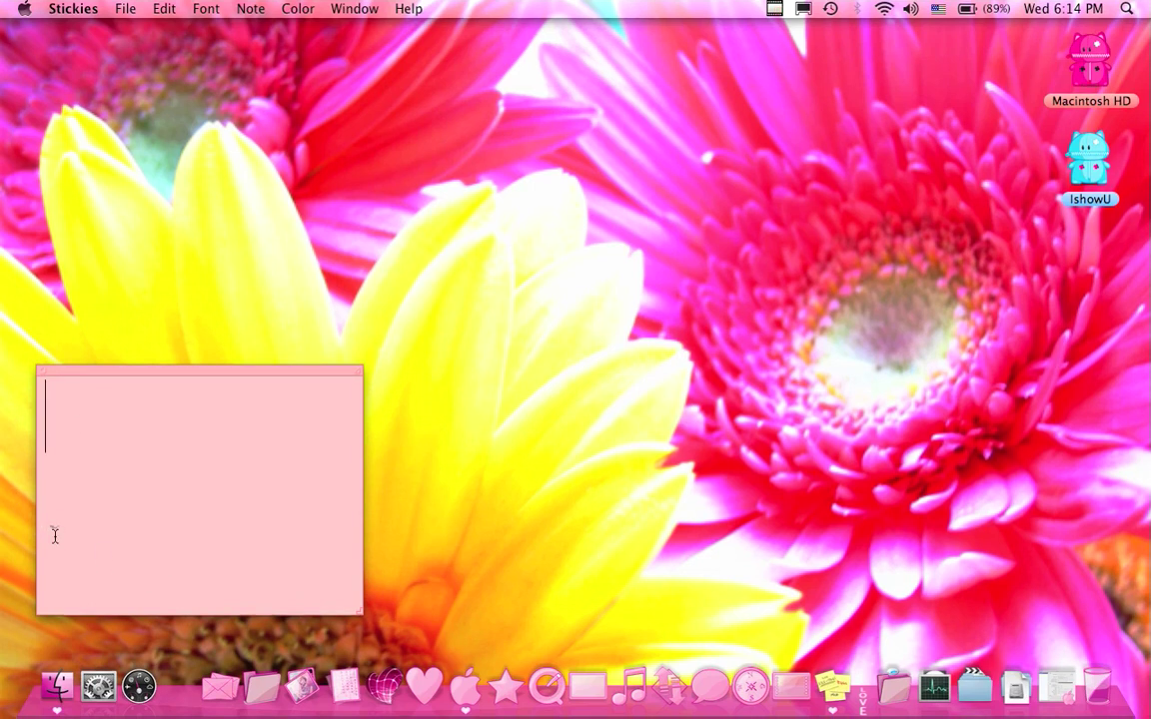
{"action": "right_click", "coordinate": [59, 527]}
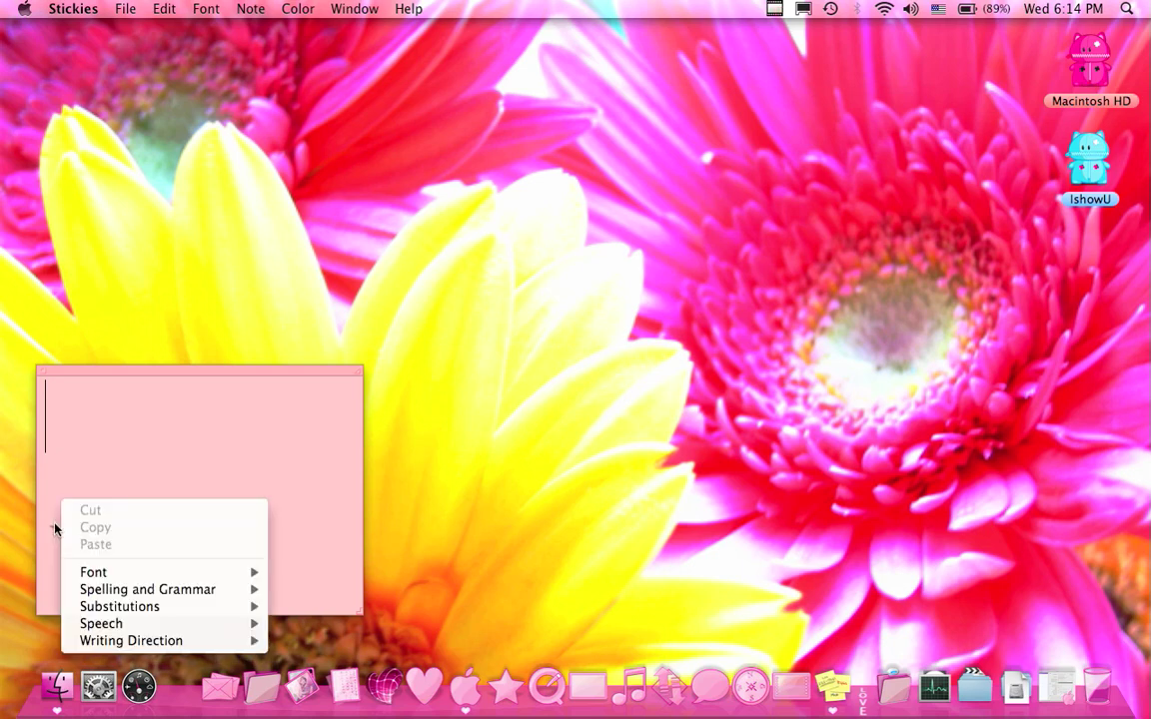
{"action": "left_click", "coordinate": [46, 532]}
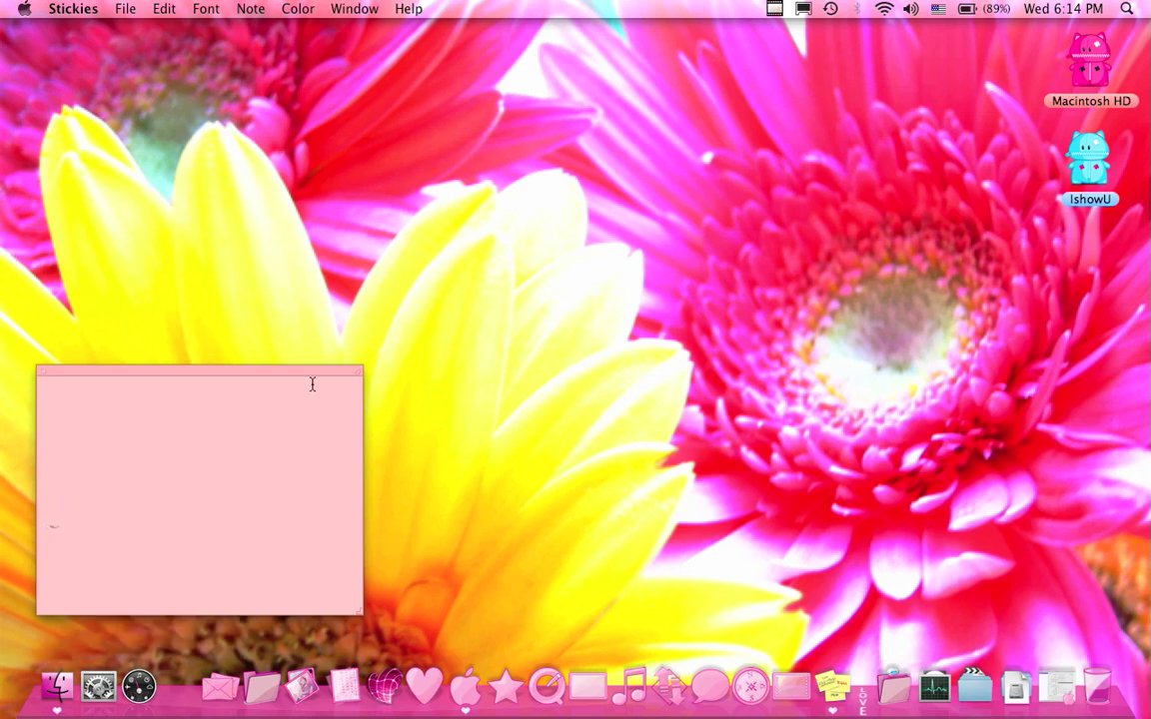
Close the pink note, quit Stickies with Cmd+Q, and restore the iShowU window from the Dock.
{"action": "left_click", "coordinate": [43, 372]}
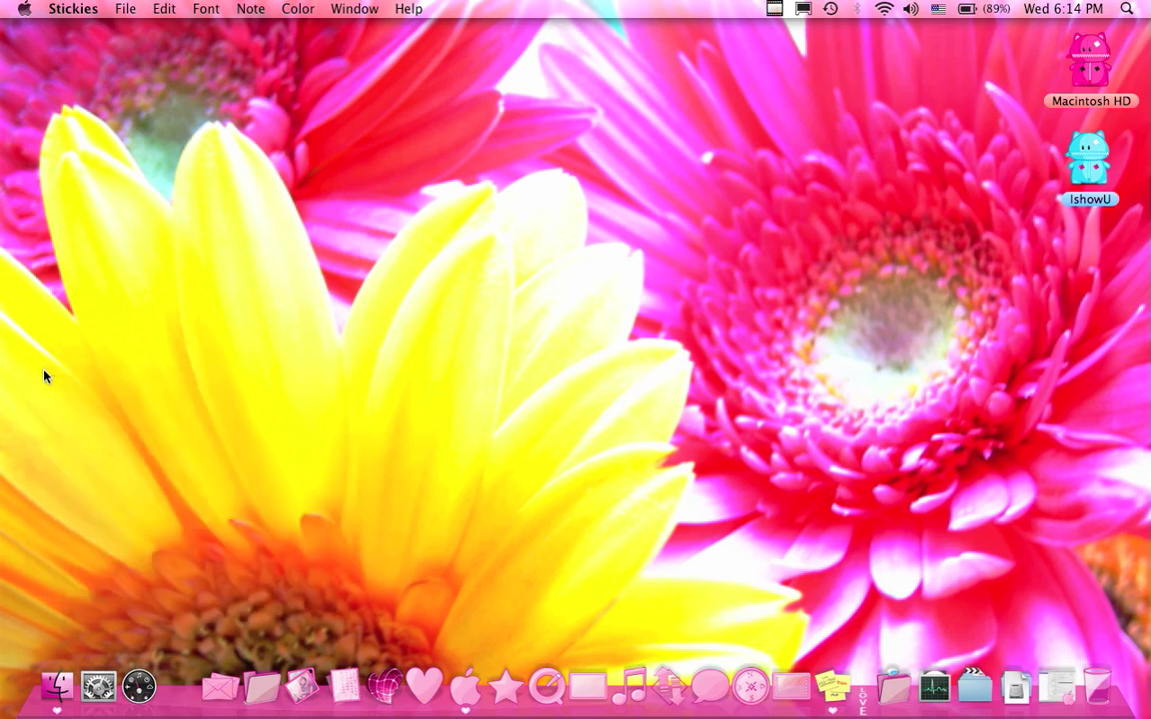
{"action": "left_click_drag", "start_coordinate": [92, 40], "coordinate": [305, 265]}
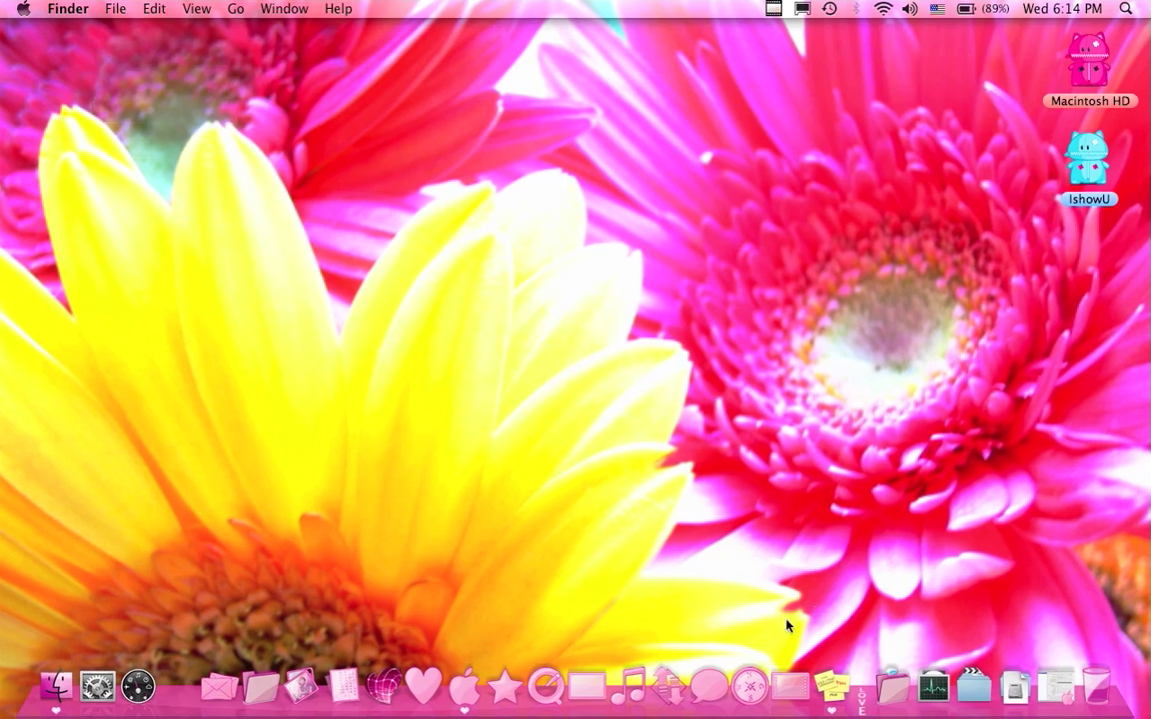
{"action": "left_click", "coordinate": [817, 687]}
{"action": "key", "text": "super+q"}
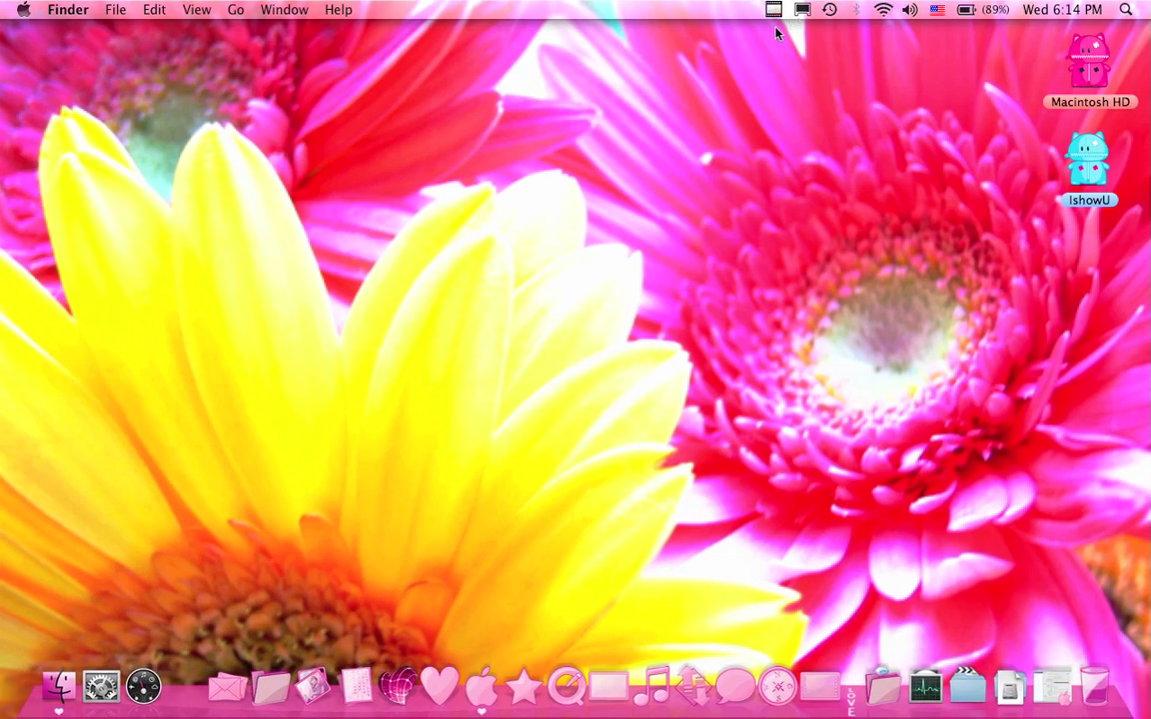
{"action": "left_click", "coordinate": [1064, 687]}
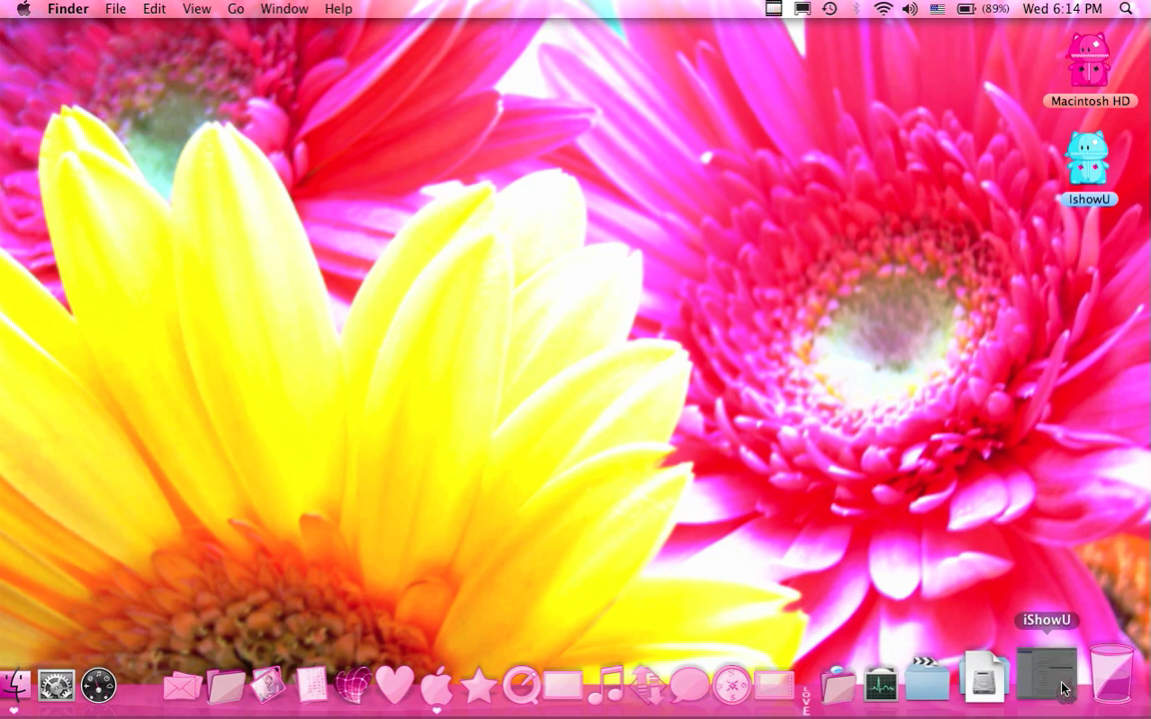